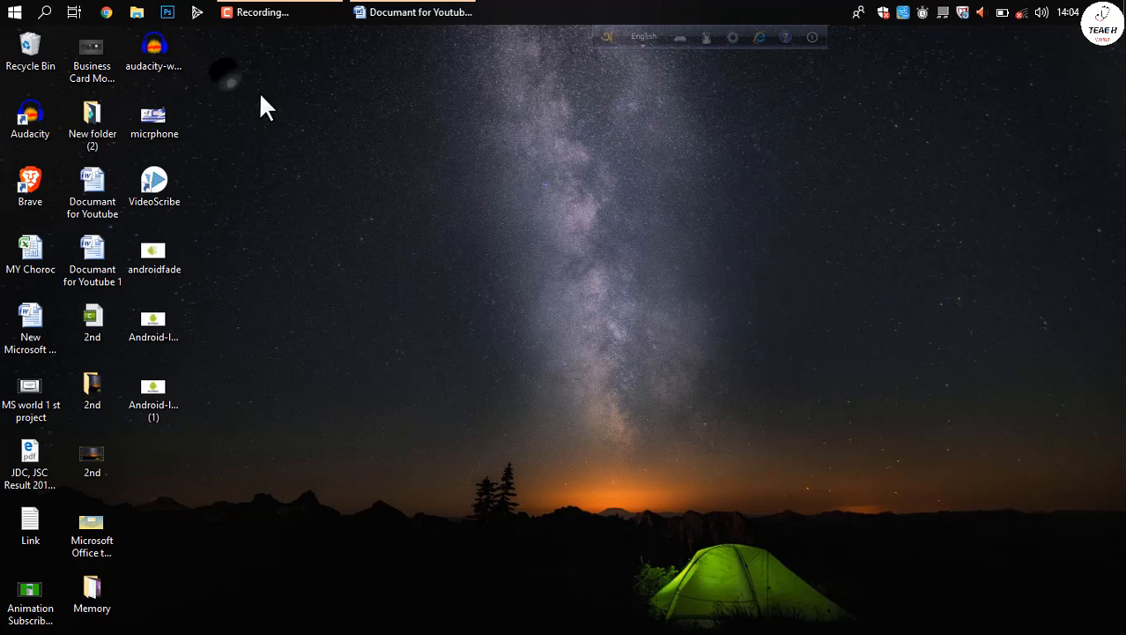
Refresh the desktop and switch to the open Word document "Documant for Youtube".
{"action": "right_click", "coordinate": [227, 76]}
{"action": "left_click", "coordinate": [293, 123]}
{"action": "left_click", "coordinate": [395, 14]}
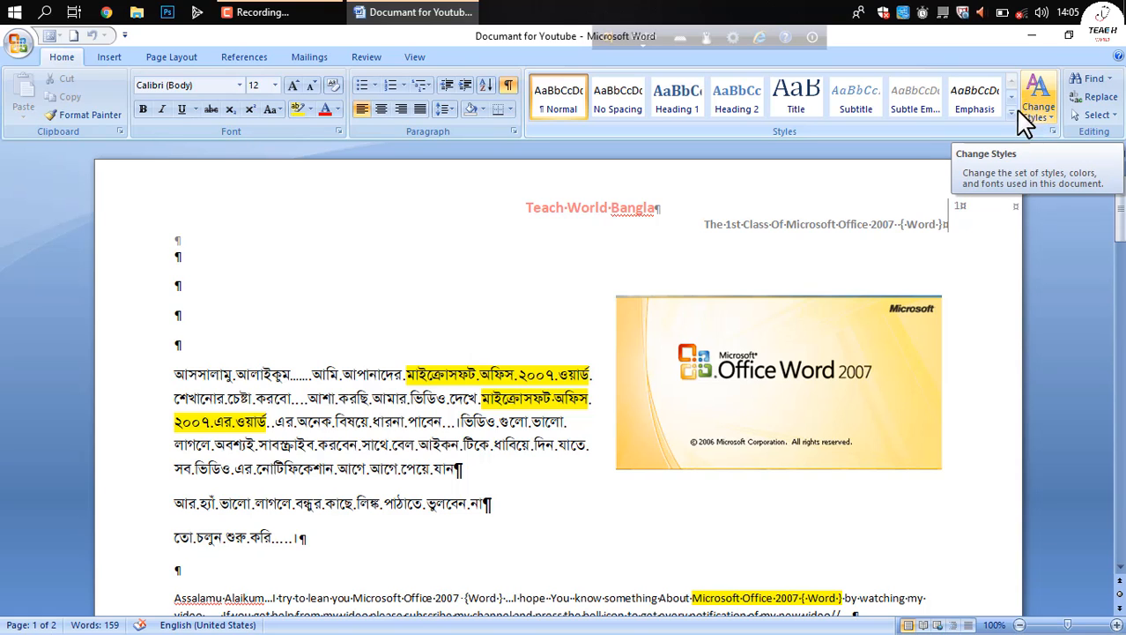
Apply the Heading 1 style and then Heading 2 to the empty paragraph above the Bengali text.
{"action": "scroll", "coordinate": [588, 255], "scroll_direction": "down", "scroll_amount": 1}
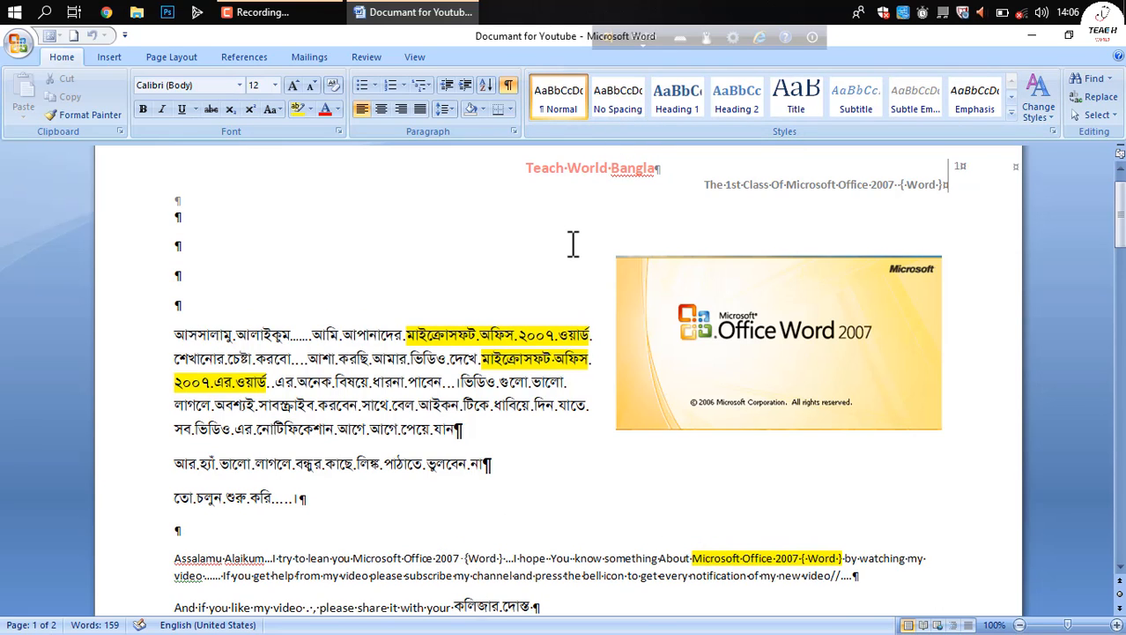
{"action": "scroll", "coordinate": [573, 244], "scroll_direction": "down", "scroll_amount": 2}
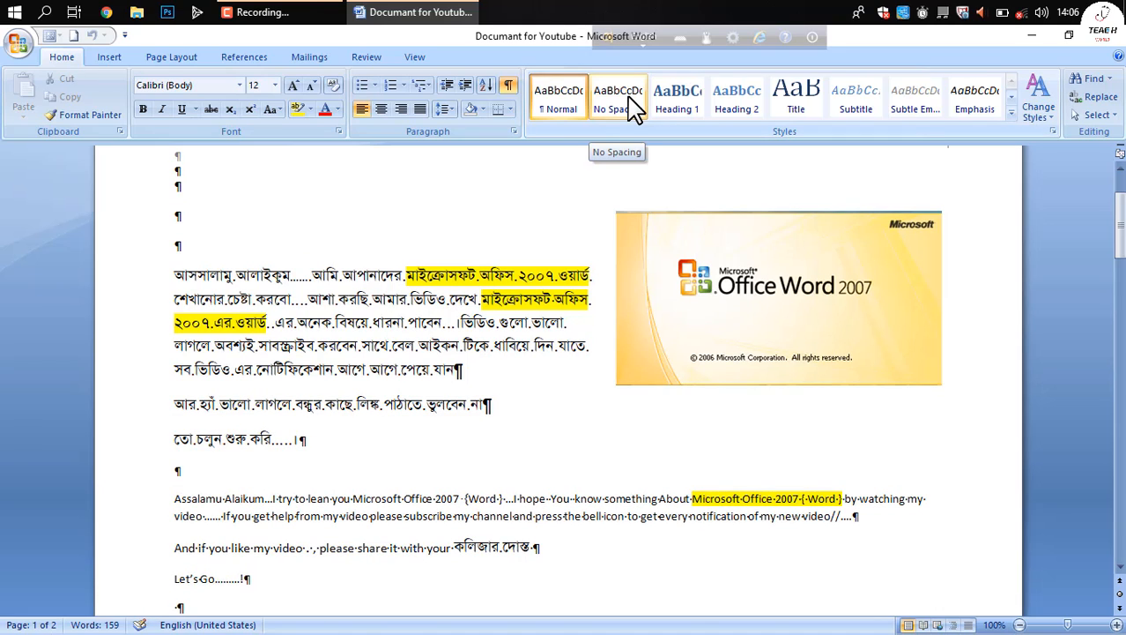
{"action": "left_click", "coordinate": [673, 108]}
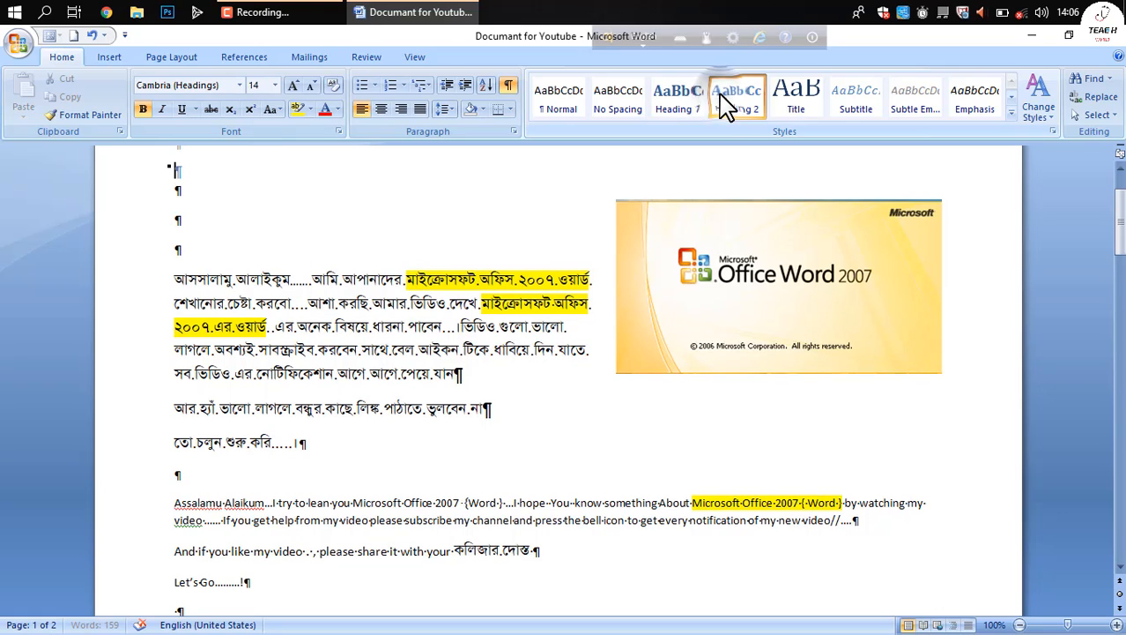
{"action": "left_click", "coordinate": [726, 105]}
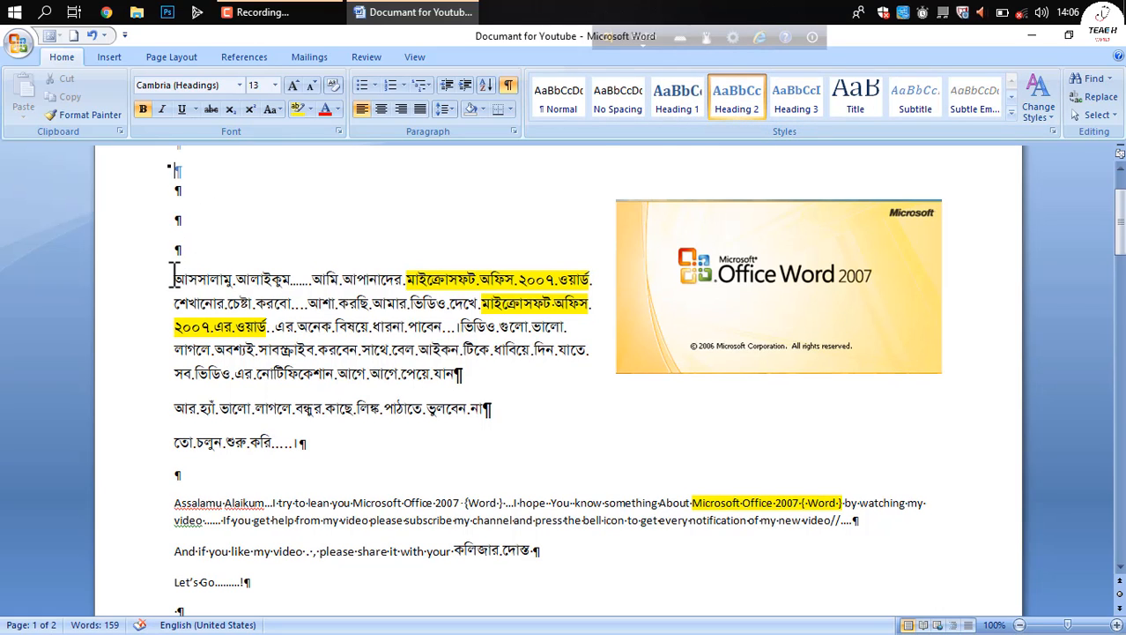
Select all paragraphs from the Bengali greeting through "Let's Go" and apply the No Spacing style.
{"action": "left_click_drag", "start_coordinate": [174, 275], "coordinate": [401, 383]}
{"action": "left_click_drag", "start_coordinate": [455, 412], "coordinate": [725, 553]}
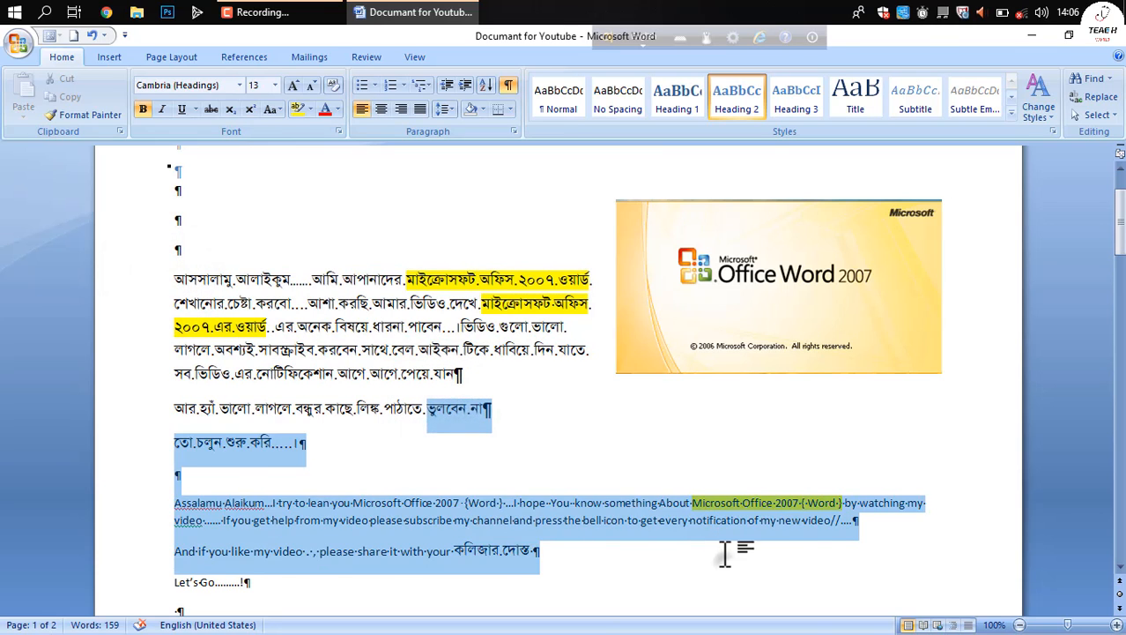
{"action": "left_click", "coordinate": [725, 554]}
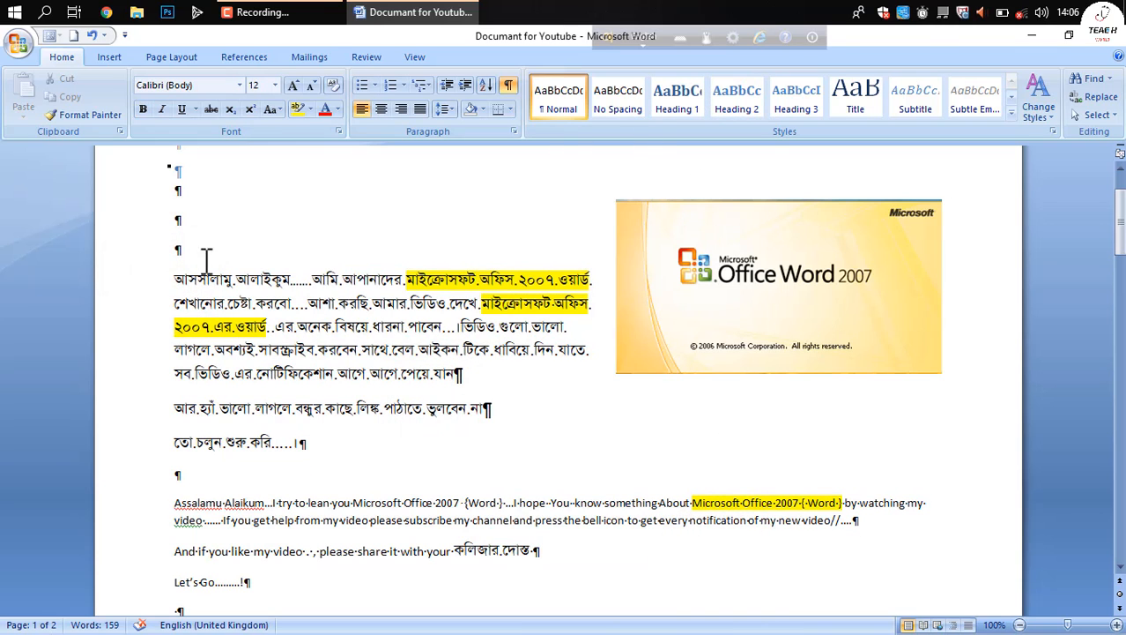
{"action": "left_click_drag", "start_coordinate": [170, 278], "coordinate": [536, 597]}
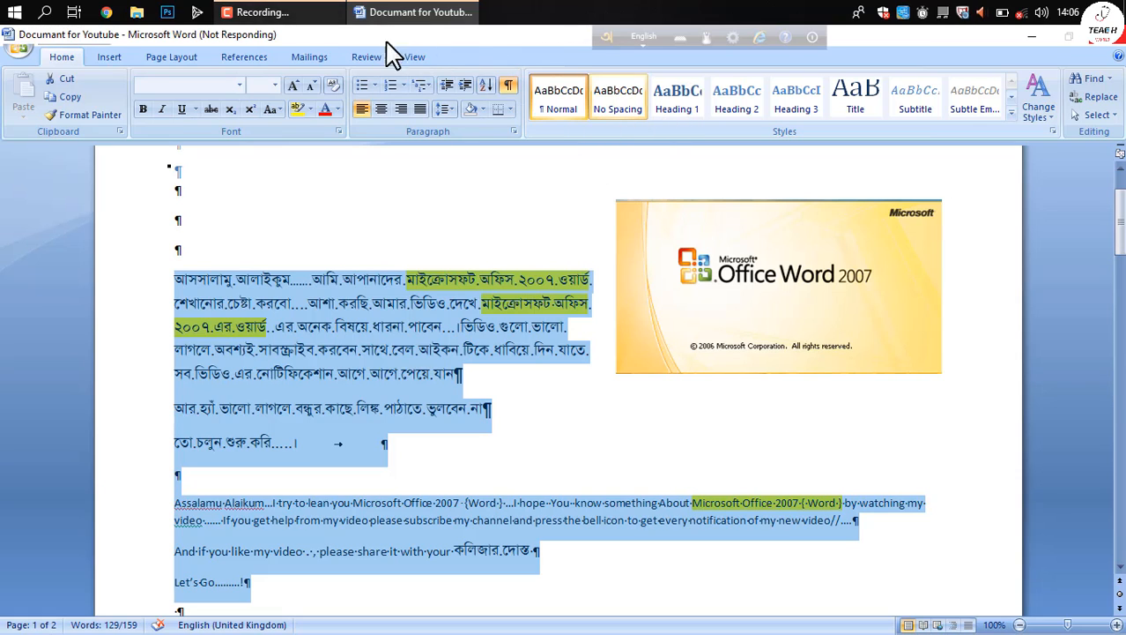
{"action": "left_click", "coordinate": [265, 12]}
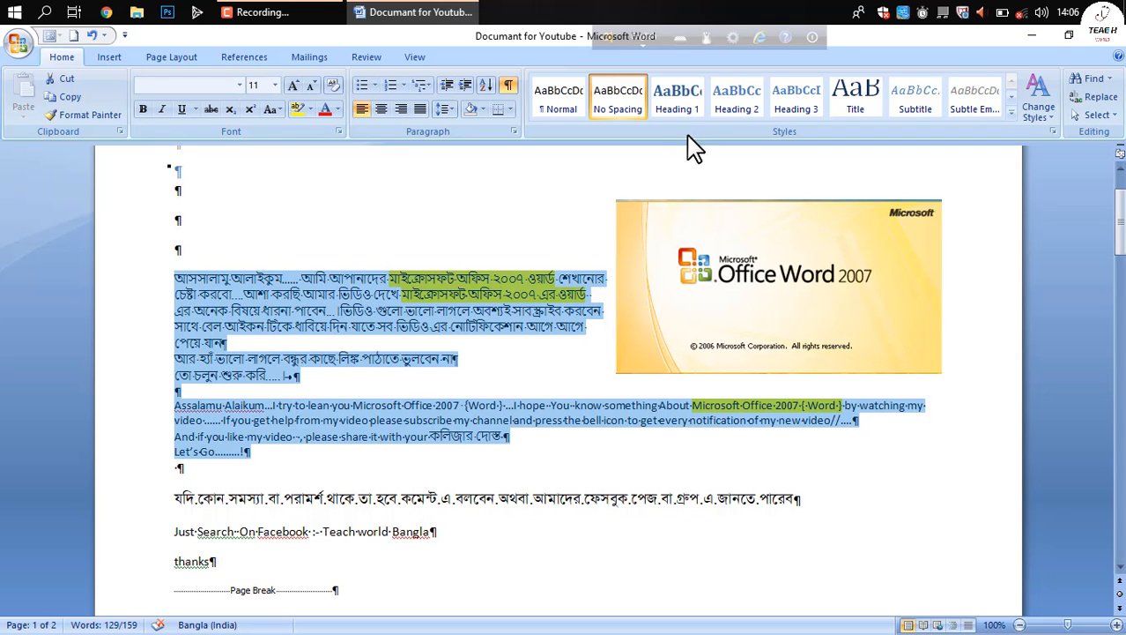
Try the Heading 1, Heading 2 and Heading 3 styles in turn on the selected paragraphs.
{"action": "left_click", "coordinate": [680, 112]}
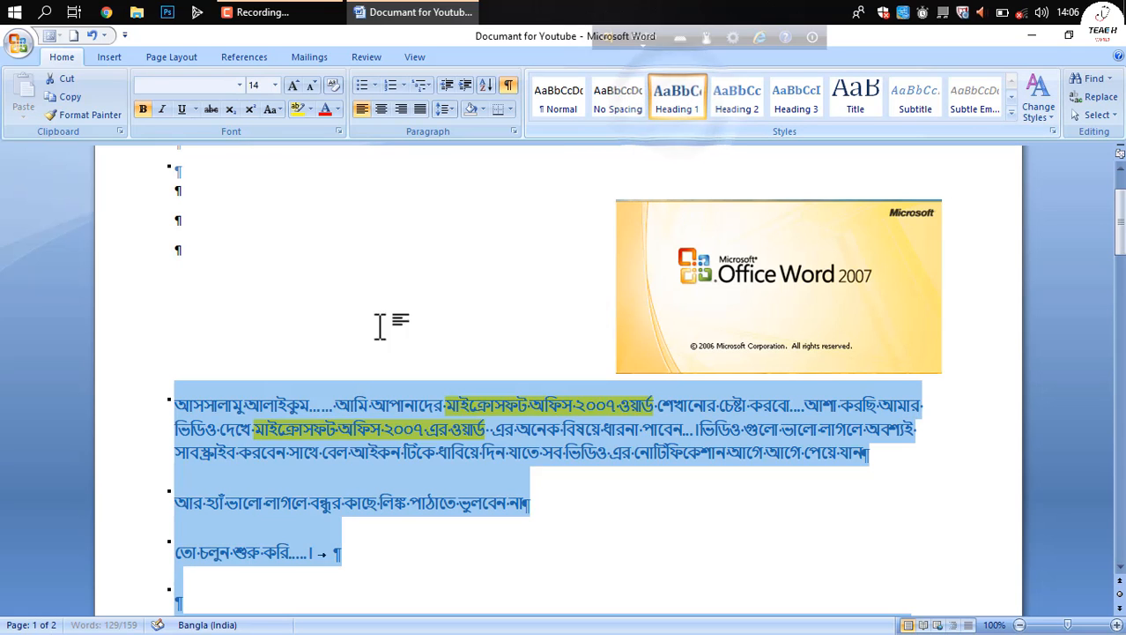
{"action": "scroll", "coordinate": [292, 425], "scroll_direction": "down", "scroll_amount": 5}
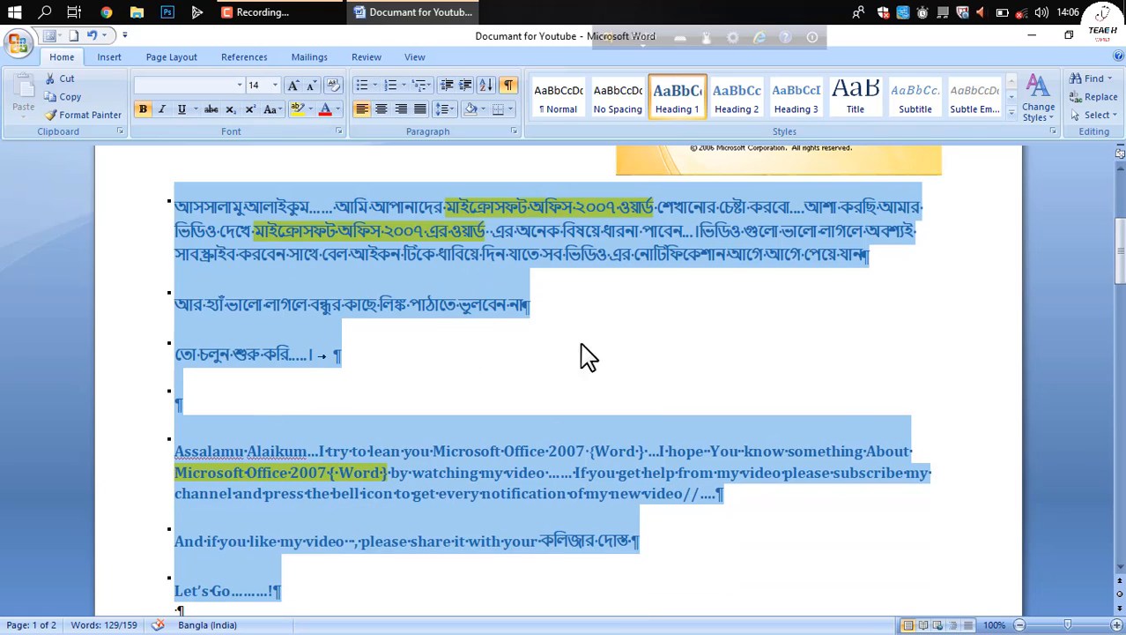
{"action": "left_click", "coordinate": [749, 104]}
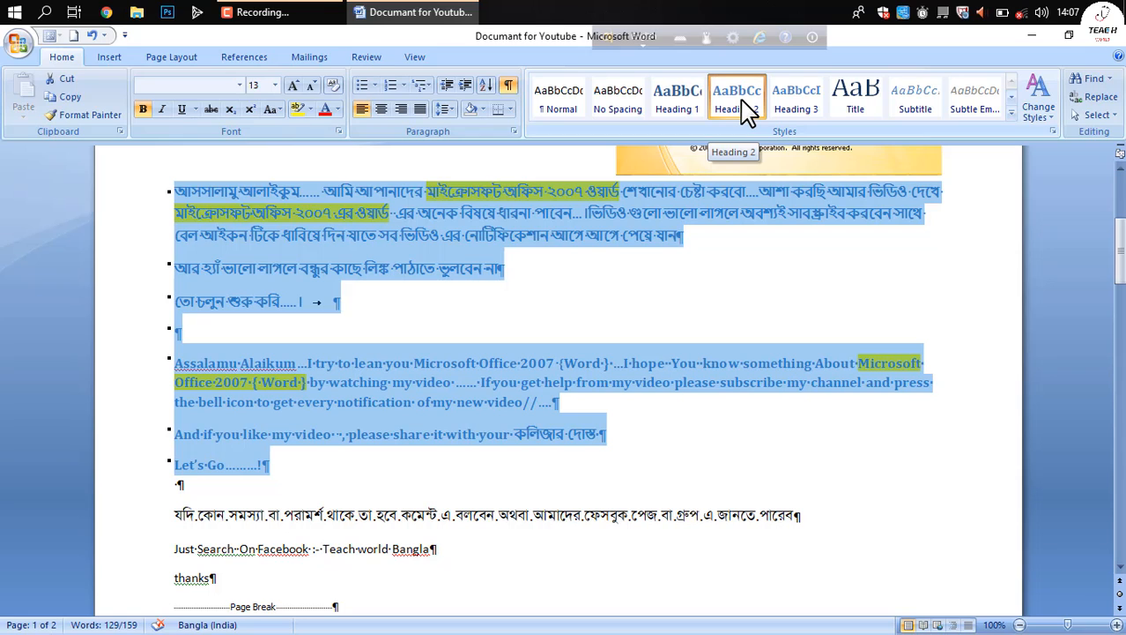
{"action": "left_click", "coordinate": [790, 106]}
{"action": "scroll", "coordinate": [785, 271], "scroll_direction": "up", "scroll_amount": 3}
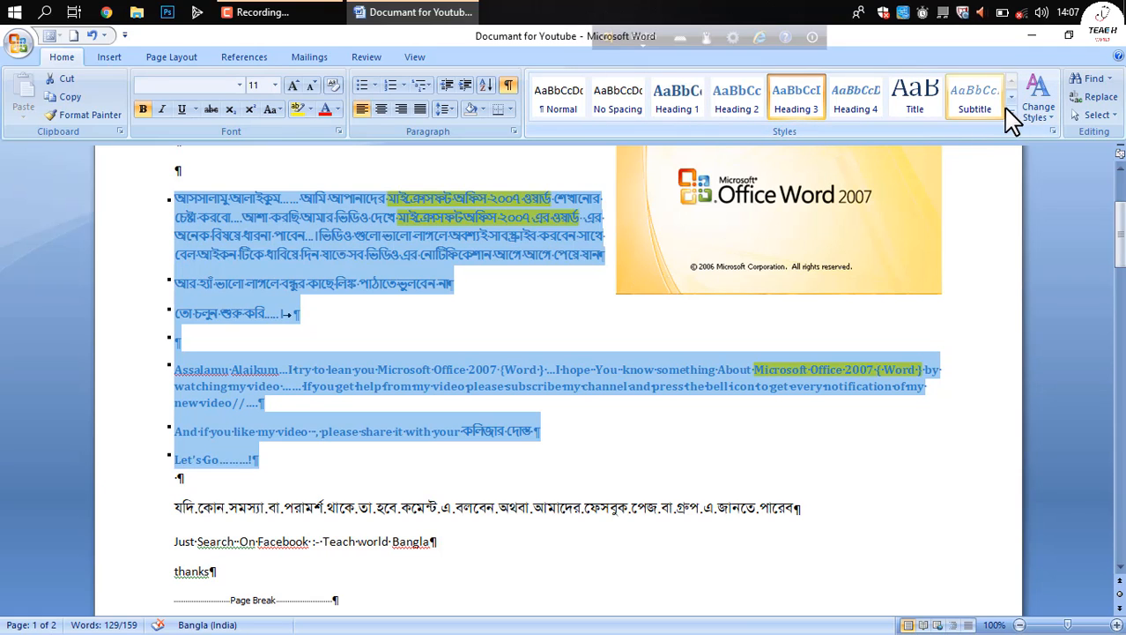
Apply the List Paragraph style to the selected paragraphs, and clear their formatting.
{"action": "left_click", "coordinate": [1011, 115]}
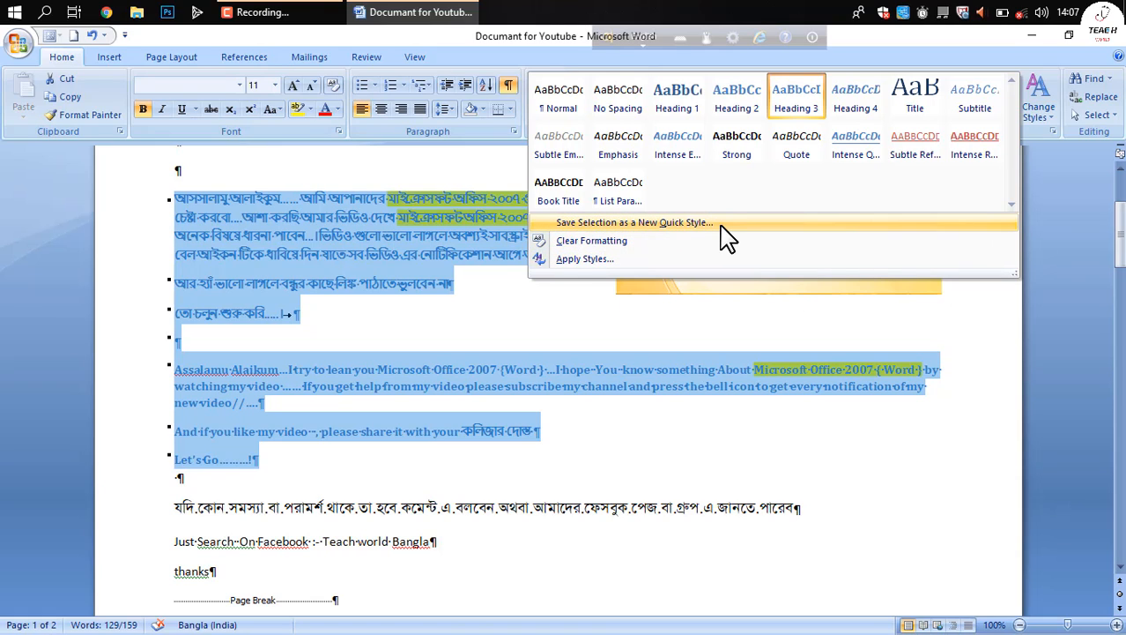
{"action": "left_click", "coordinate": [626, 190]}
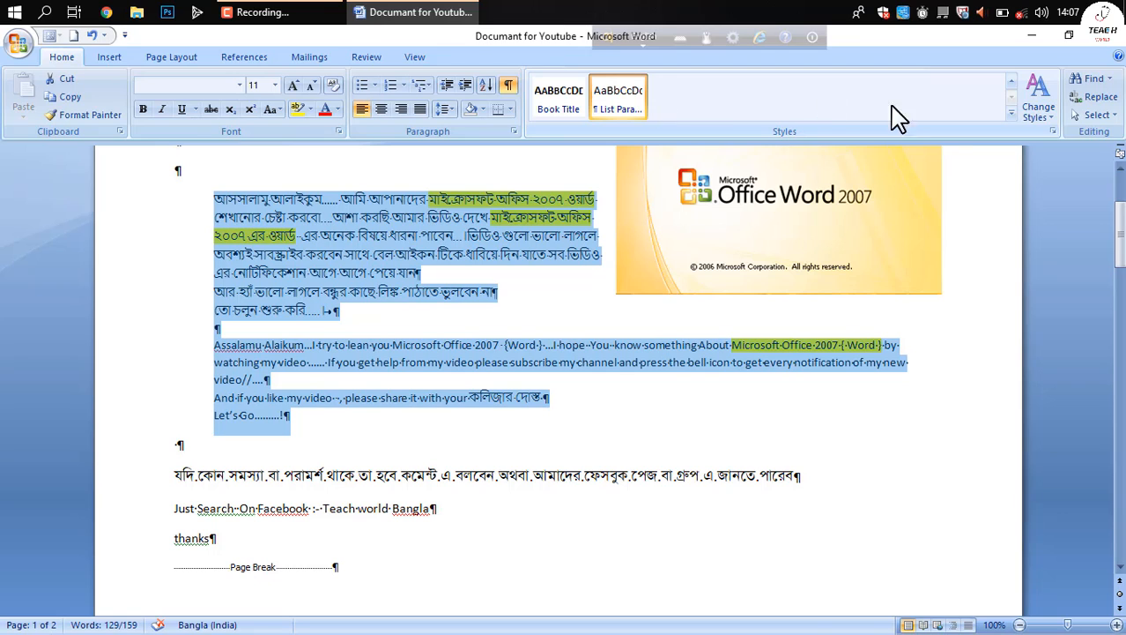
{"action": "left_click", "coordinate": [1011, 113]}
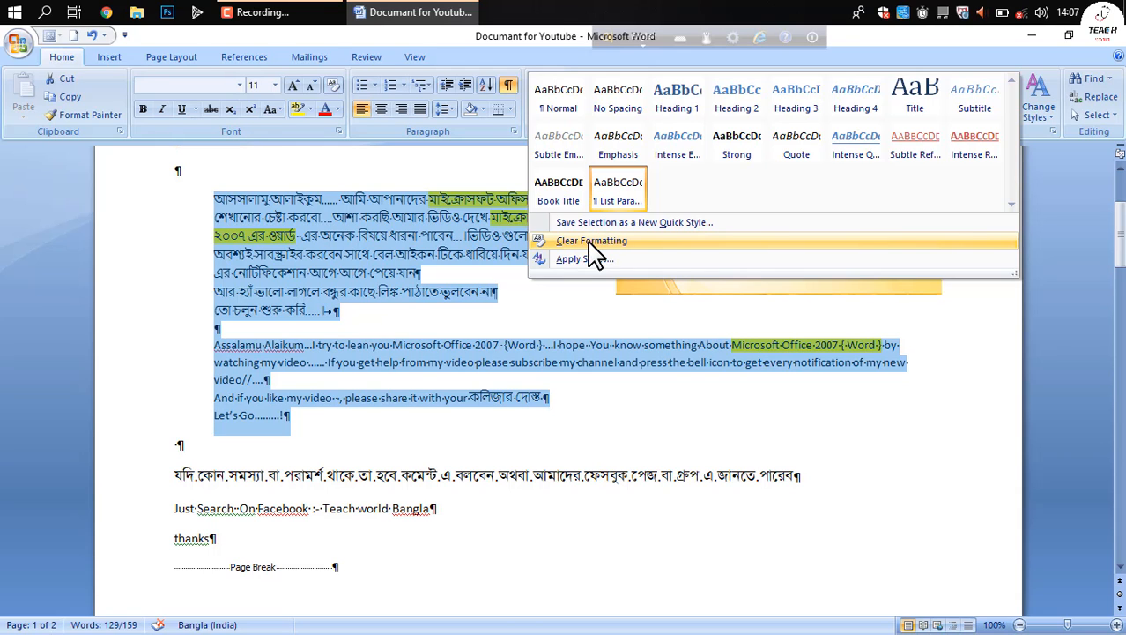
{"action": "left_click", "coordinate": [588, 244]}
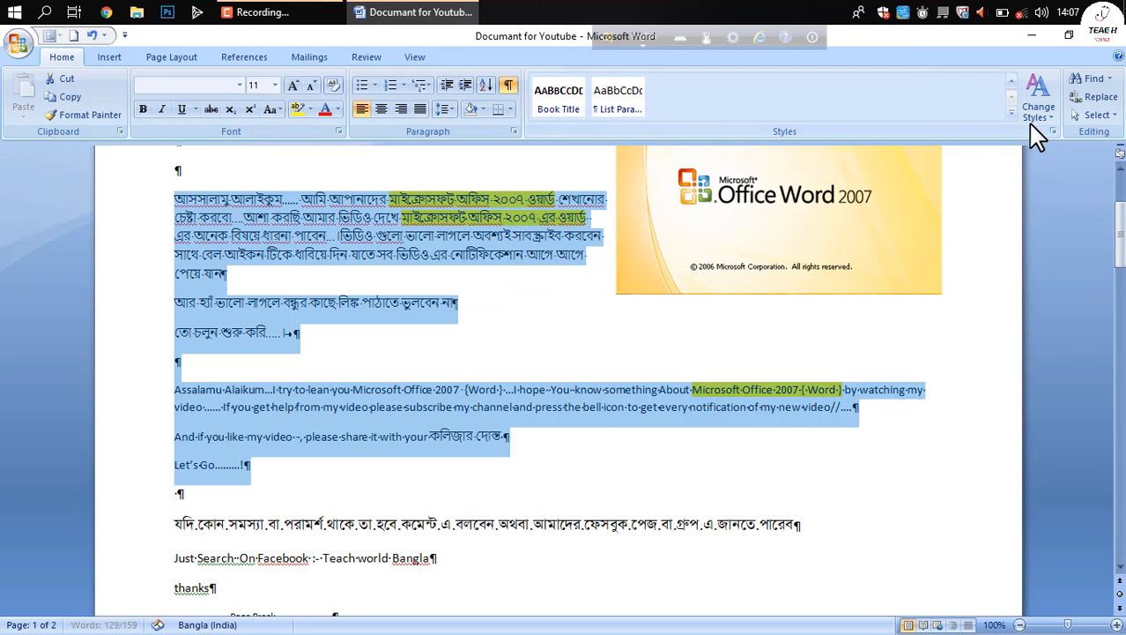
Apply the No Spacing style to the selected paragraphs and reapply it with Apply Styles.
{"action": "left_click", "coordinate": [1013, 114]}
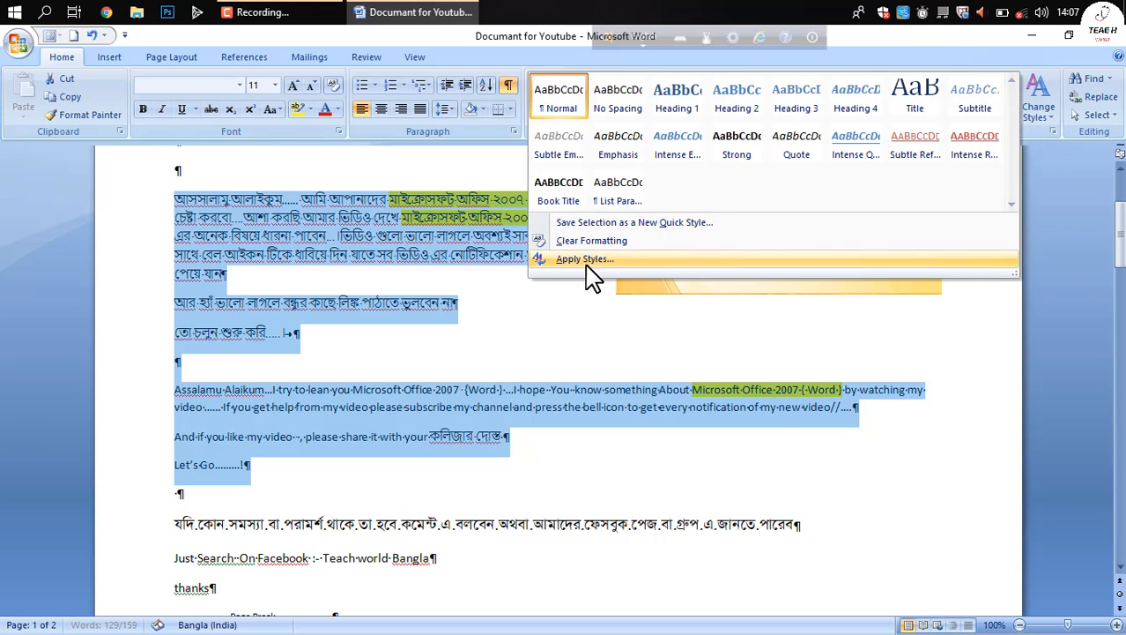
{"action": "left_click", "coordinate": [619, 99]}
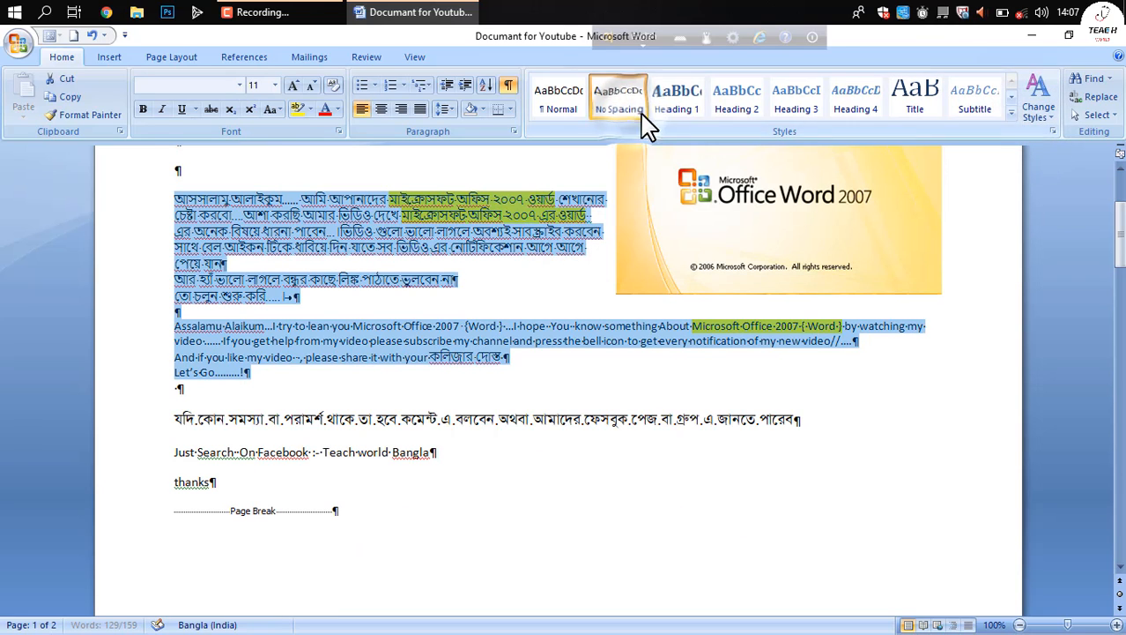
{"action": "left_click", "coordinate": [1012, 122]}
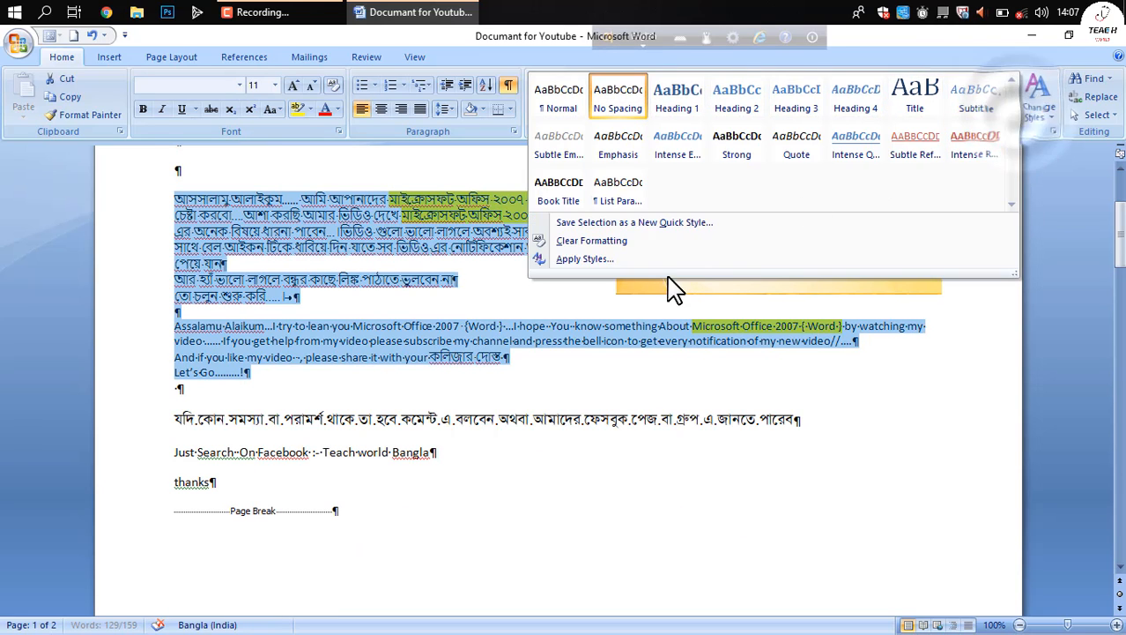
{"action": "left_click", "coordinate": [574, 260]}
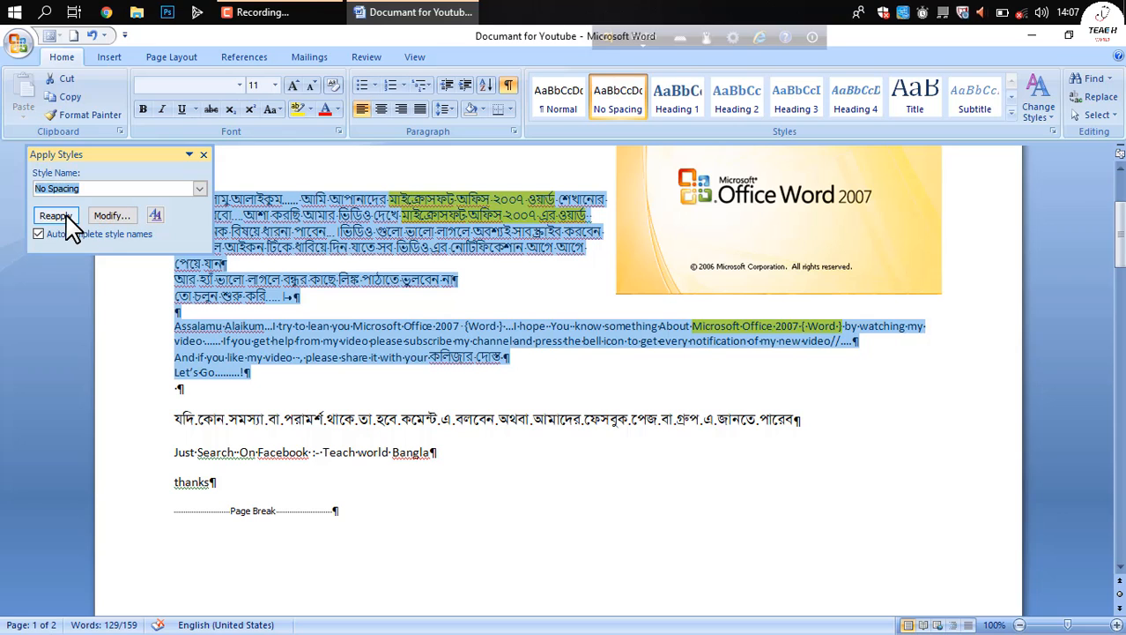
{"action": "left_click", "coordinate": [55, 216]}
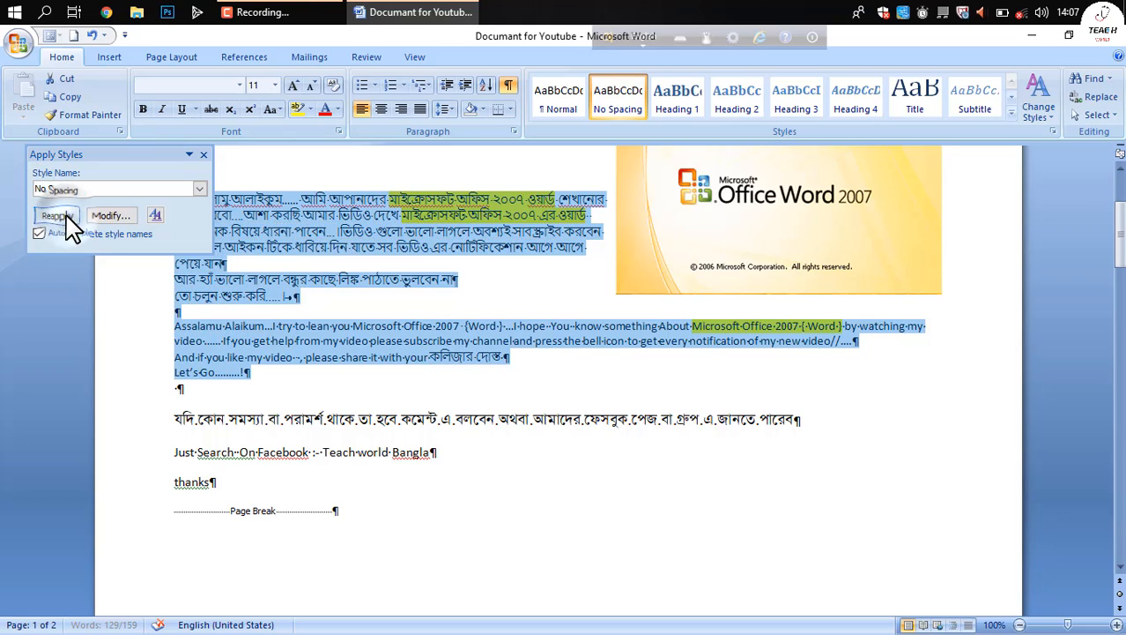
{"action": "left_click", "coordinate": [204, 155]}
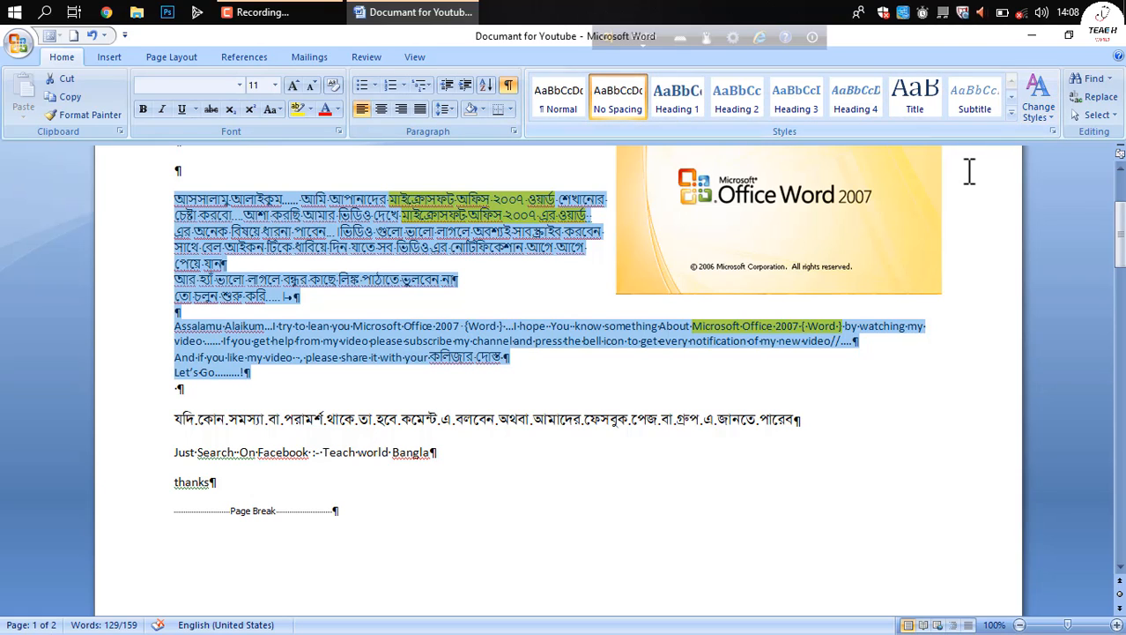
Look through the available style sets and apply the Flow theme colors to the document's styles.
{"action": "left_click", "coordinate": [1041, 101]}
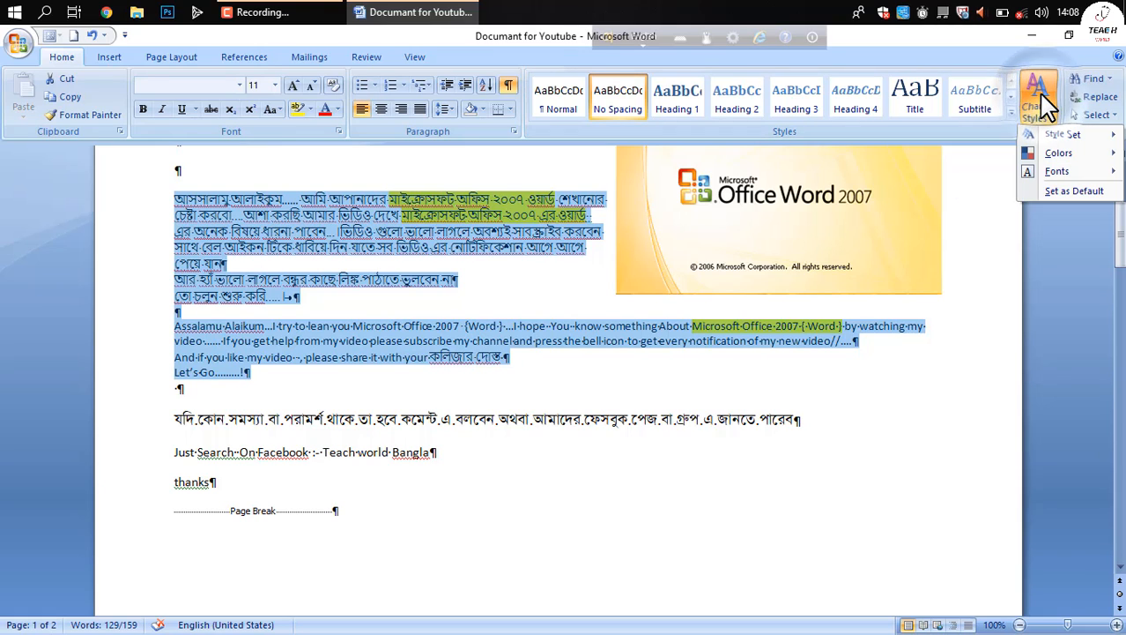
{"action": "mouse_move", "coordinate": [1045, 142]}
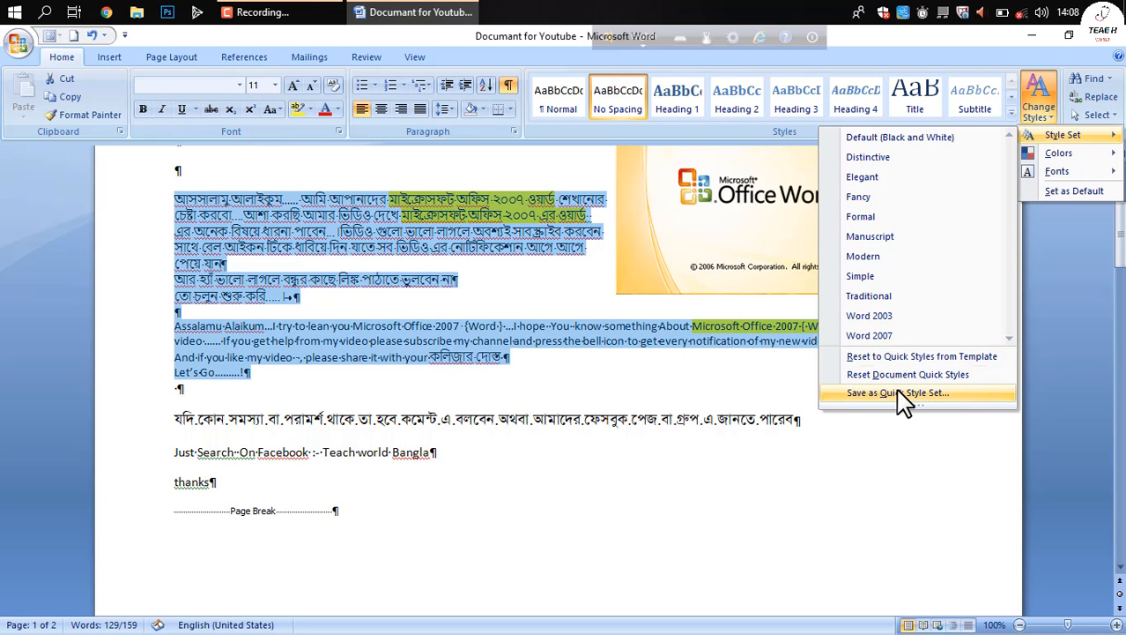
{"action": "mouse_move", "coordinate": [1053, 159]}
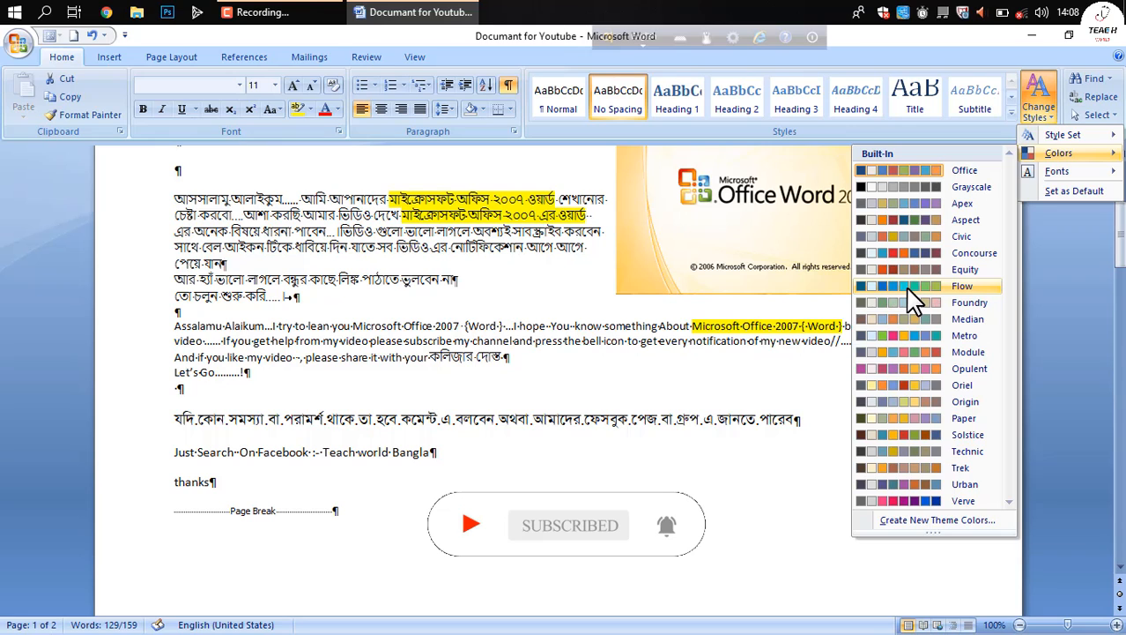
{"action": "left_click", "coordinate": [1074, 121]}
{"action": "left_click", "coordinate": [1095, 116]}
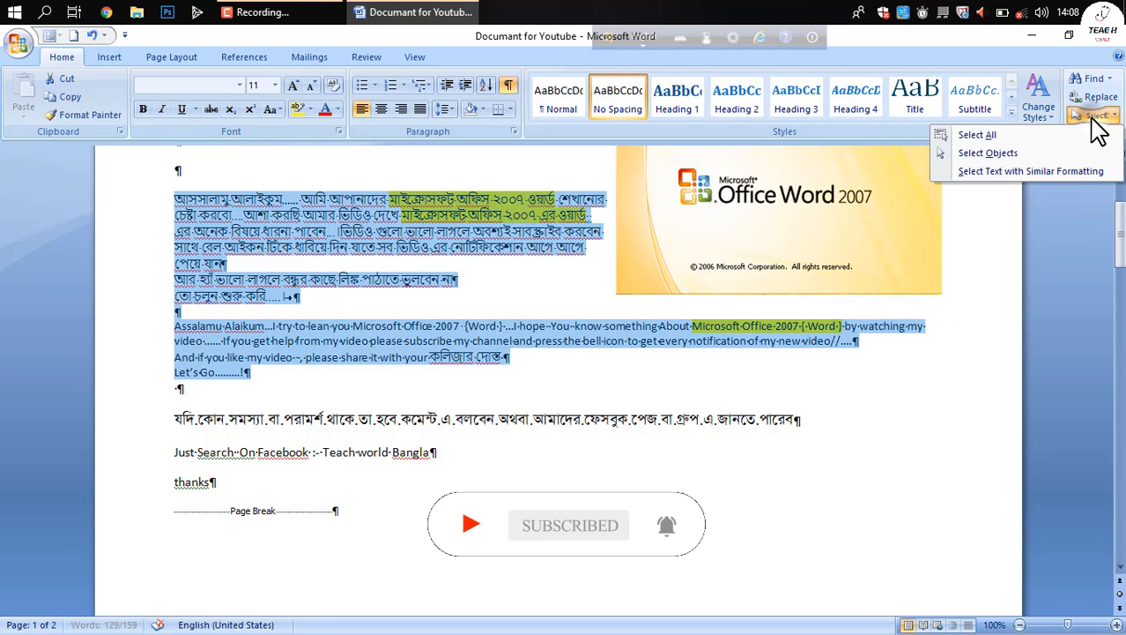
Change the document's theme fonts to the built-in Metro set, with Consolas headings and Corbel body text.
{"action": "left_click", "coordinate": [1045, 114]}
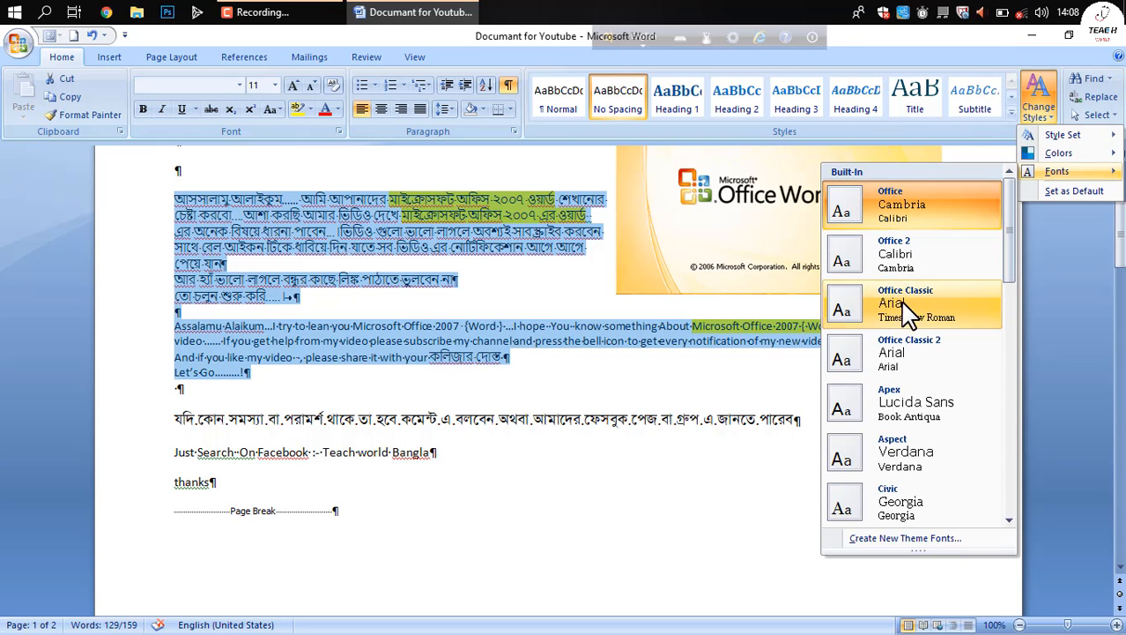
{"action": "scroll", "coordinate": [863, 352], "scroll_direction": "down", "scroll_amount": 5}
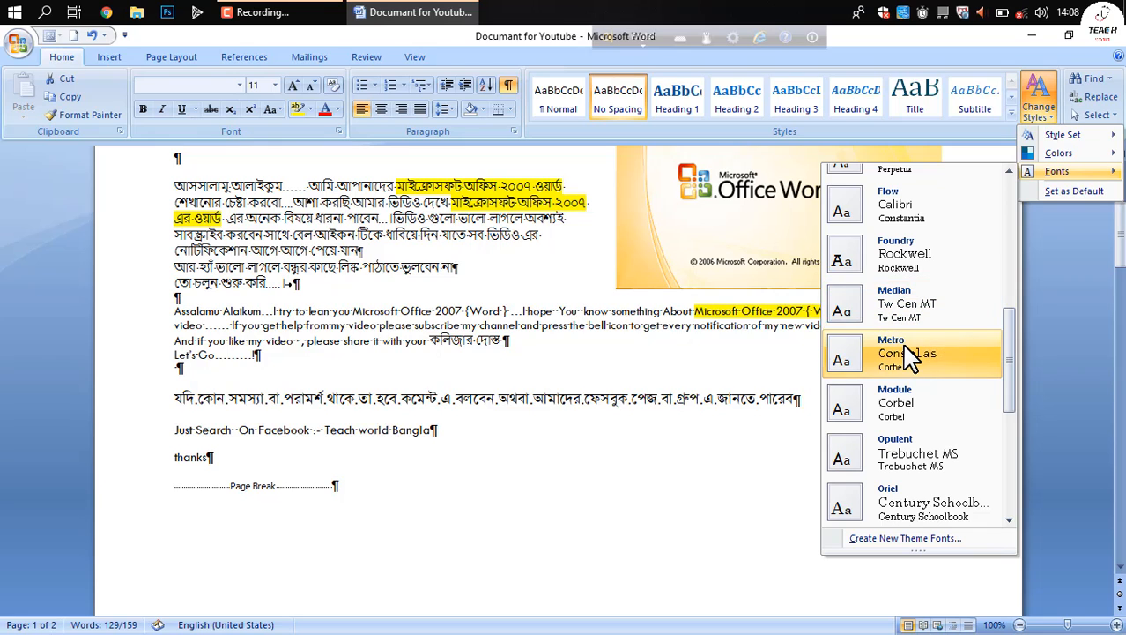
{"action": "left_click", "coordinate": [908, 357]}
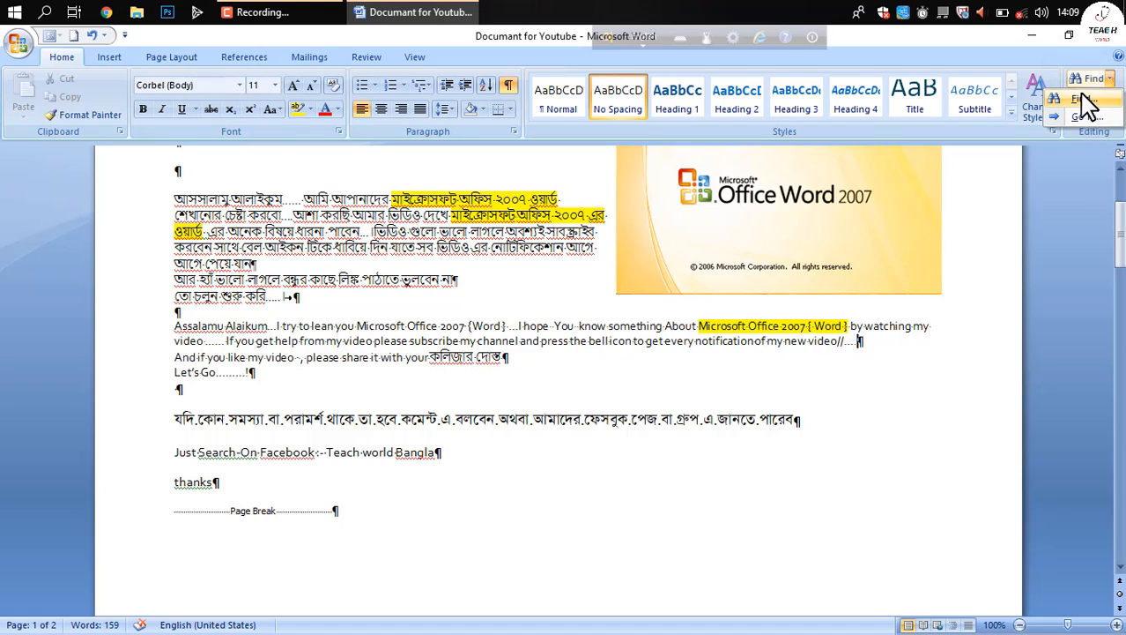
Open Find and Replace and examine its Find, Replace and Go To options, including going to a section.
{"action": "left_click", "coordinate": [1090, 79]}
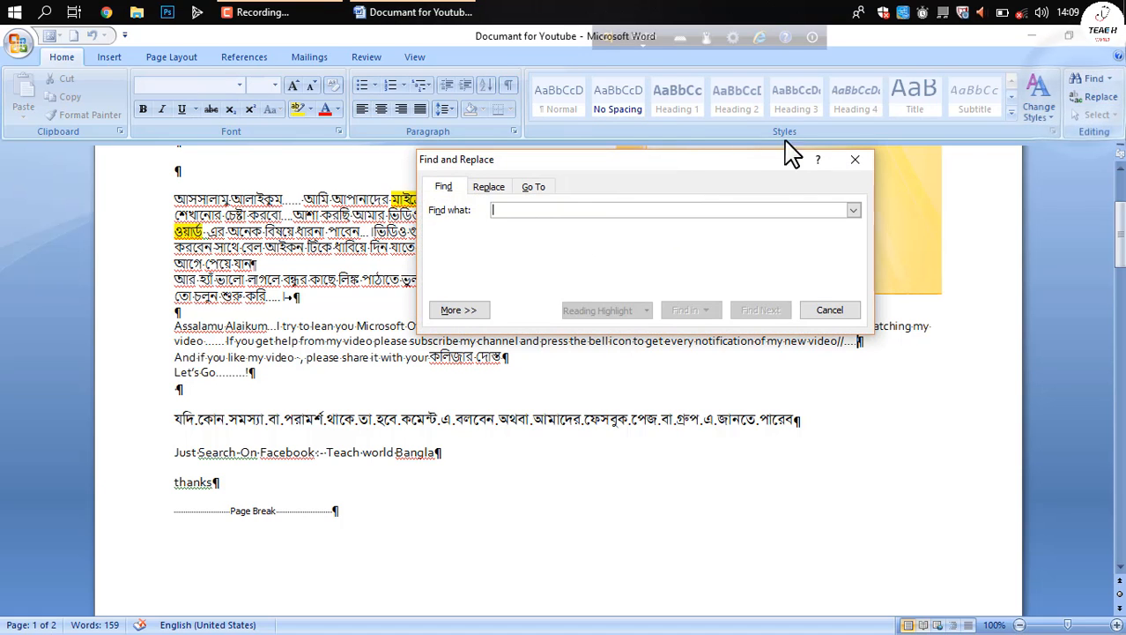
{"action": "left_click", "coordinate": [488, 188]}
{"action": "left_click", "coordinate": [534, 188]}
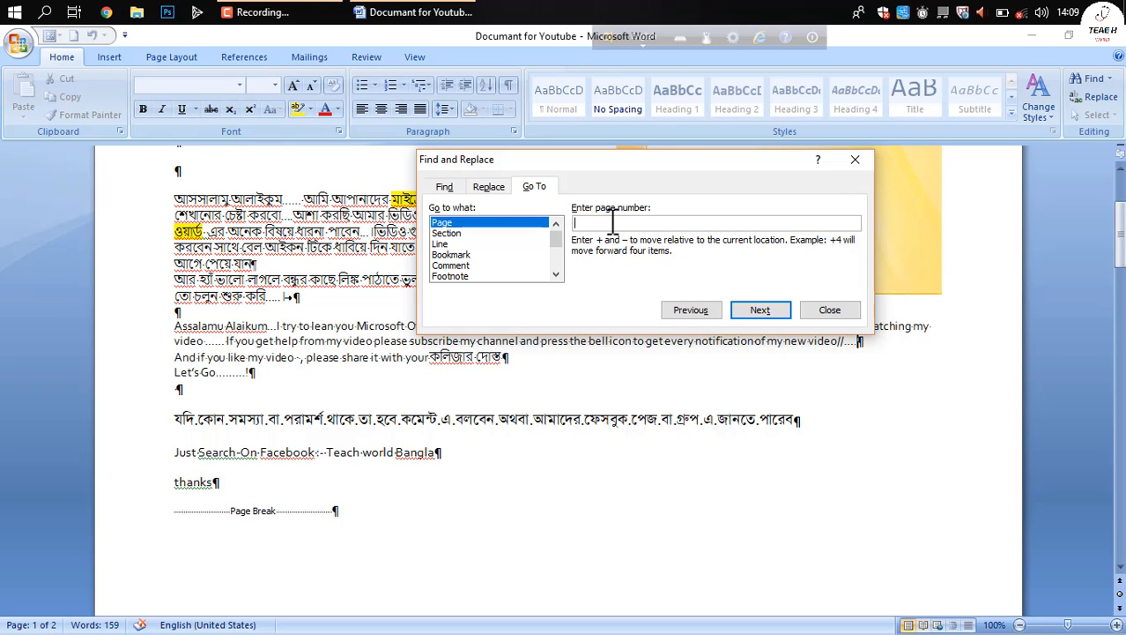
{"action": "left_click", "coordinate": [446, 233]}
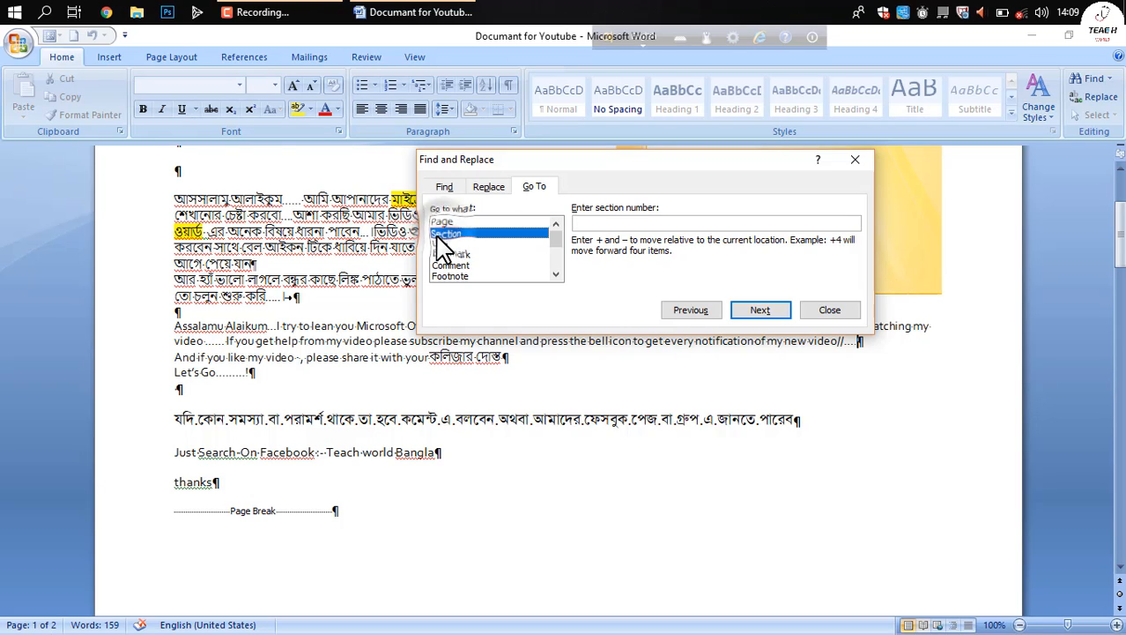
{"action": "left_click", "coordinate": [485, 187]}
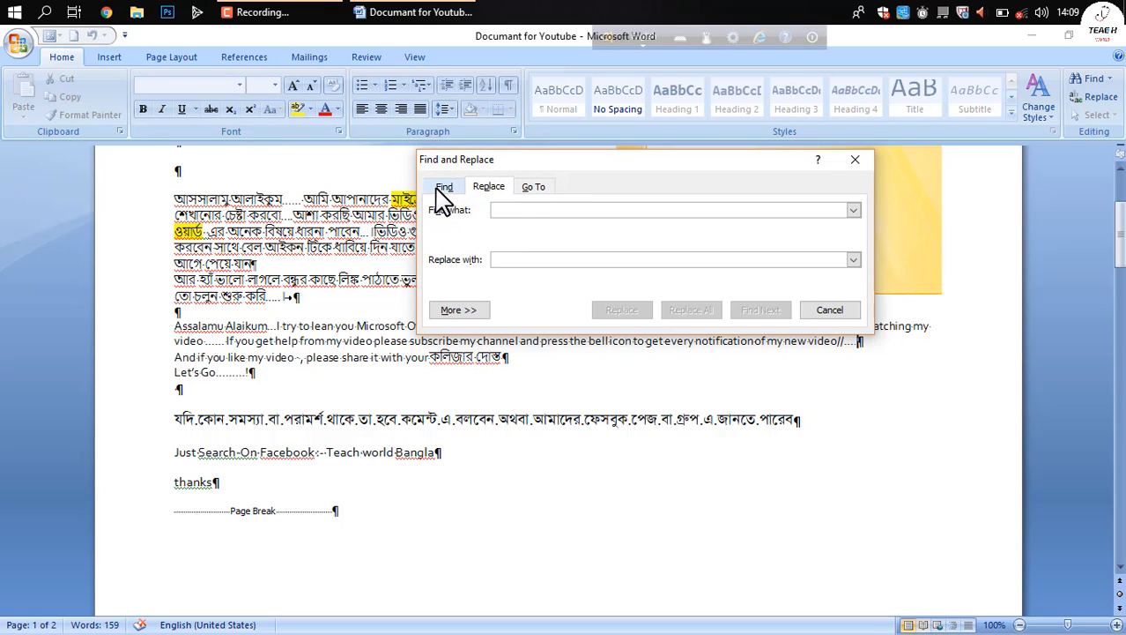
{"action": "left_click", "coordinate": [441, 188]}
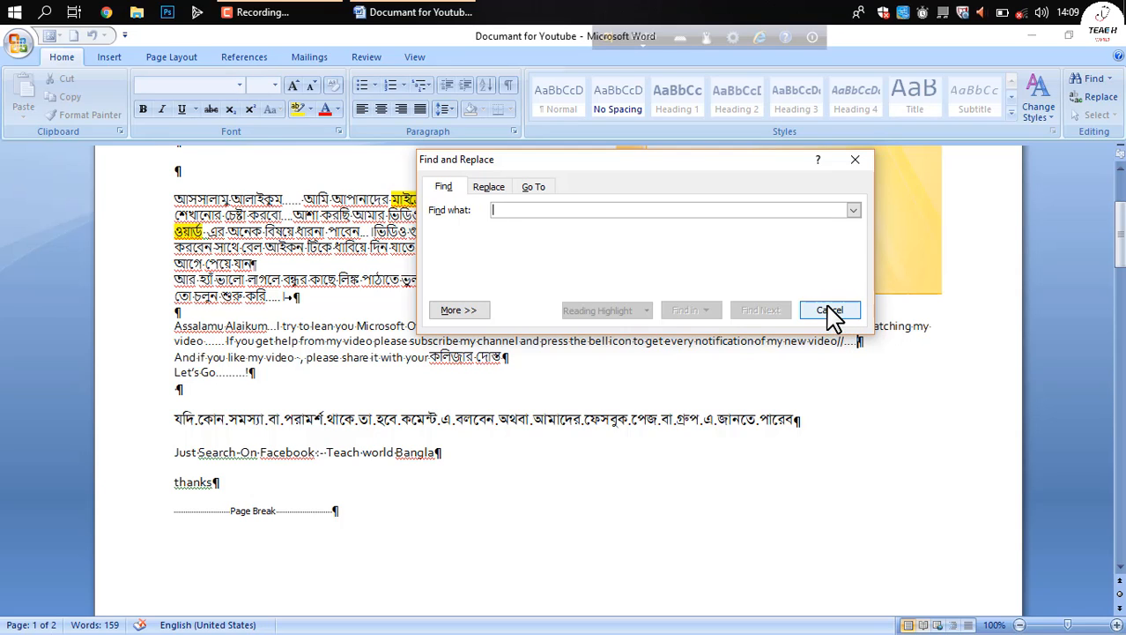
Open Replace and enter the copied Bengali greeting "আসসালামু আলাইকুম......" from the first paragraph as the text to find.
{"action": "left_click", "coordinate": [829, 310]}
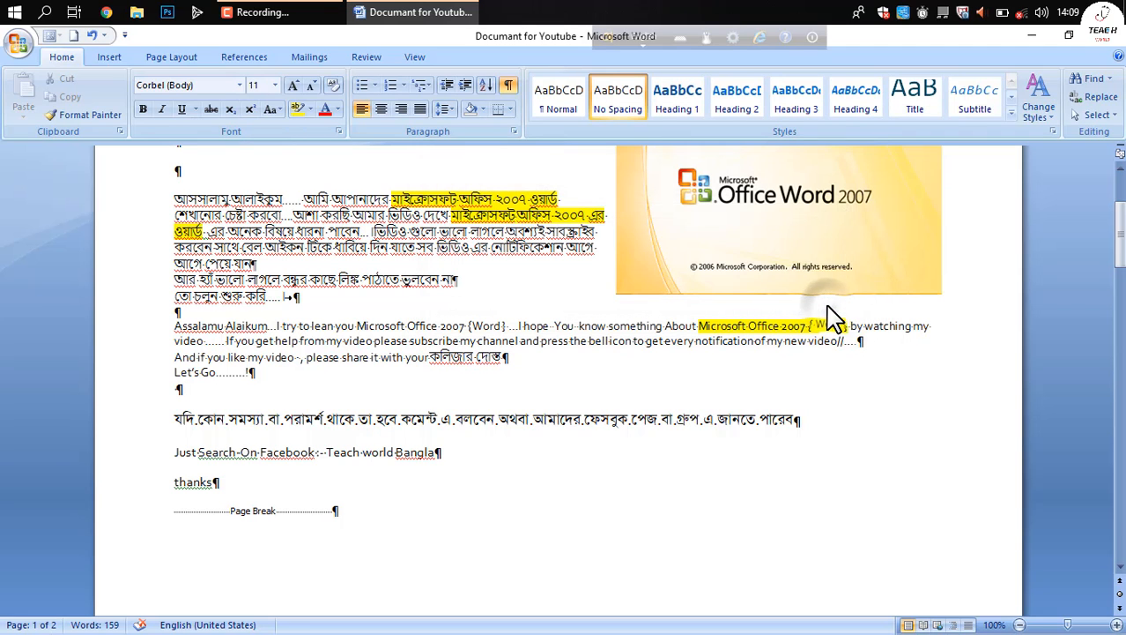
{"action": "left_click", "coordinate": [1096, 99]}
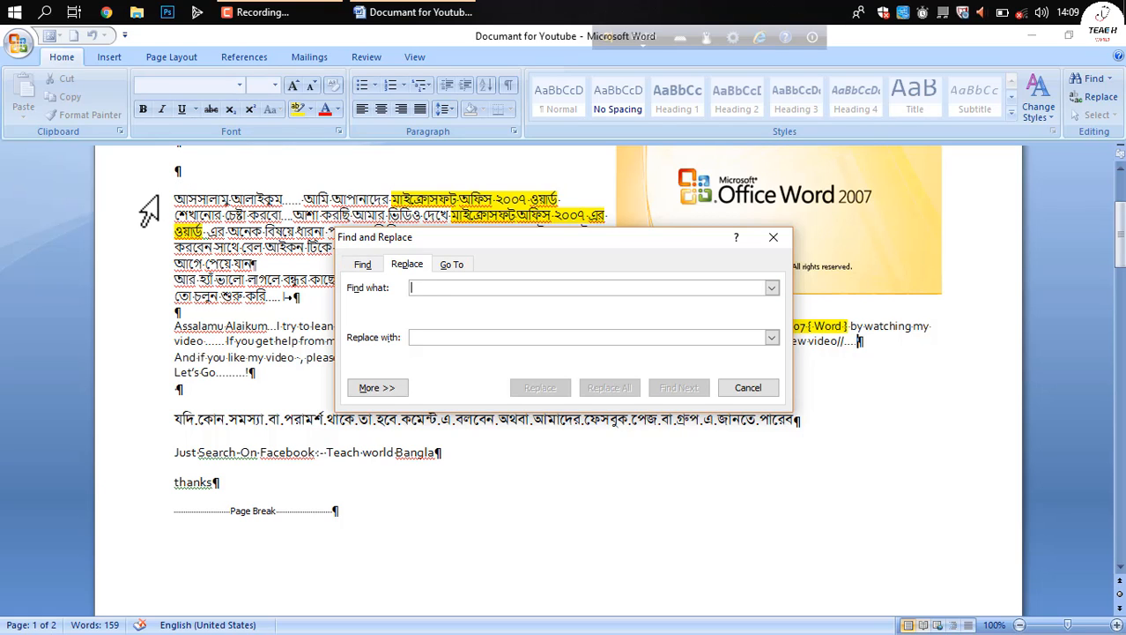
{"action": "left_click", "coordinate": [280, 192]}
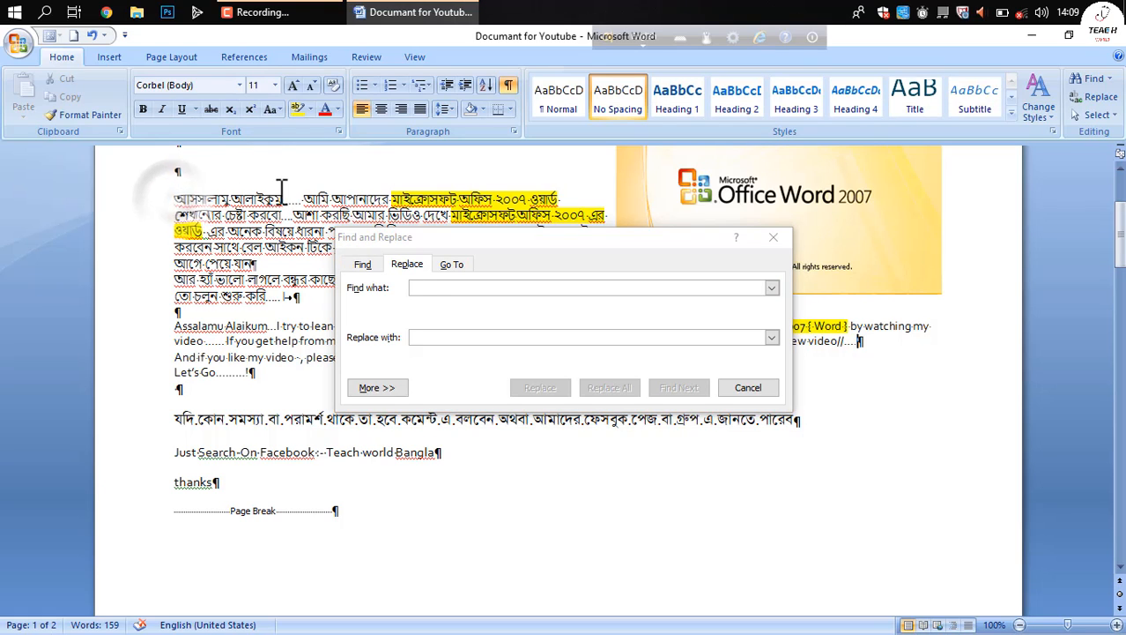
{"action": "left_click_drag", "start_coordinate": [282, 192], "coordinate": [178, 202]}
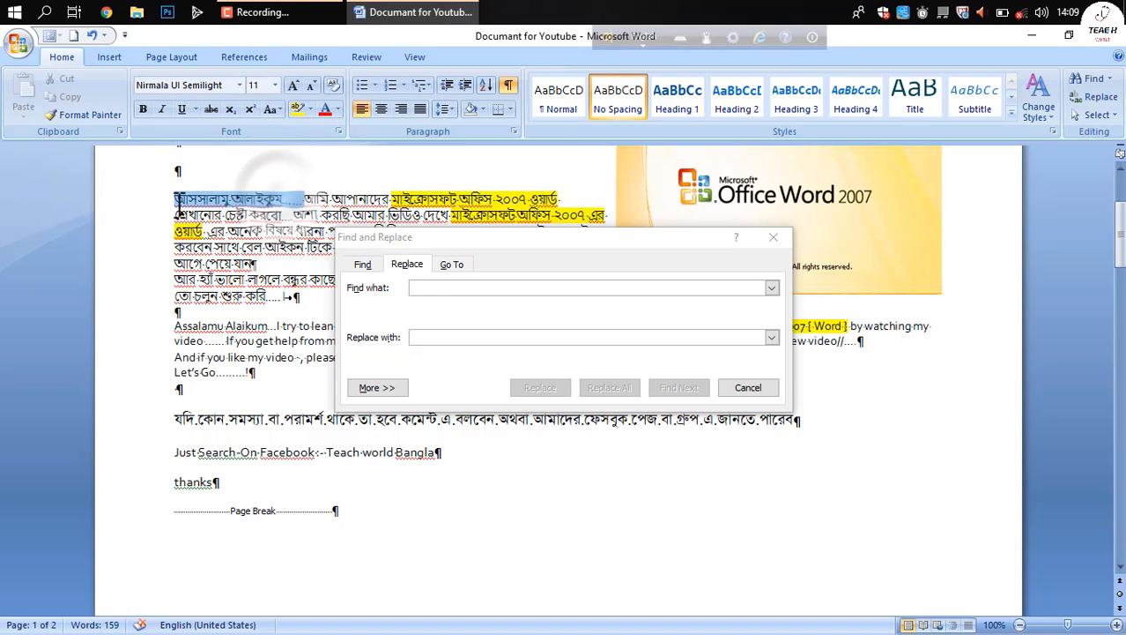
{"action": "left_click", "coordinate": [440, 289]}
{"action": "left_click", "coordinate": [276, 205]}
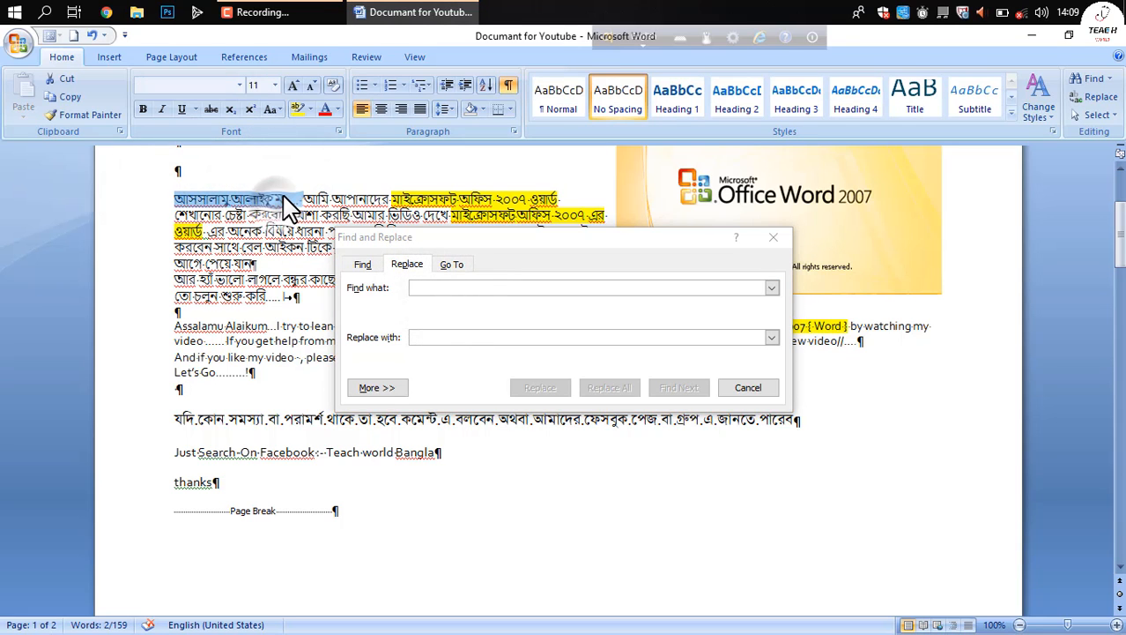
{"action": "key", "text": "ctrl+c"}
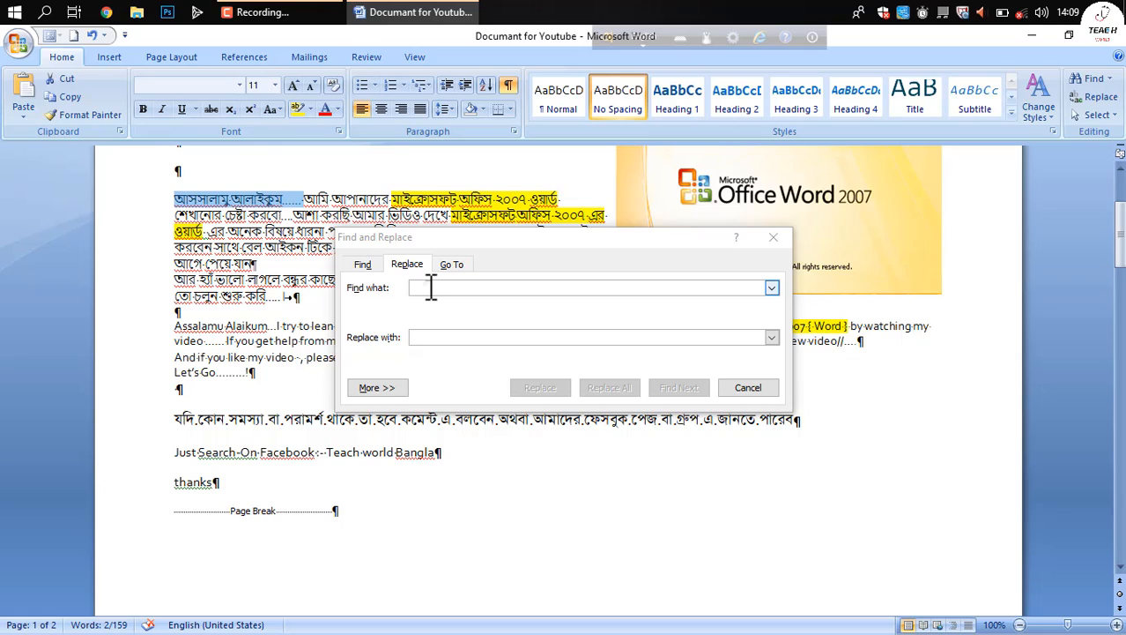
{"action": "left_click", "coordinate": [431, 288]}
{"action": "key", "text": "ctrl+v"}
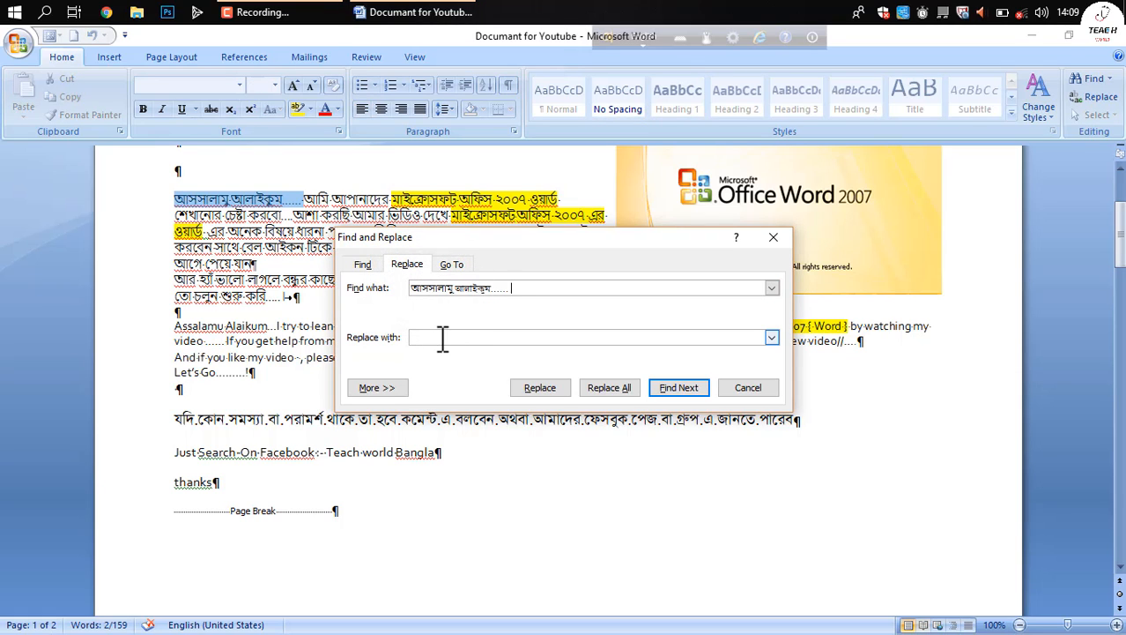
Replace all occurrences of the Bengali greeting with "Assalamu Alikum" and close Find and Replace.
{"action": "left_click", "coordinate": [442, 338]}
{"action": "left_click", "coordinate": [772, 337]}
{"action": "left_click", "coordinate": [525, 338]}
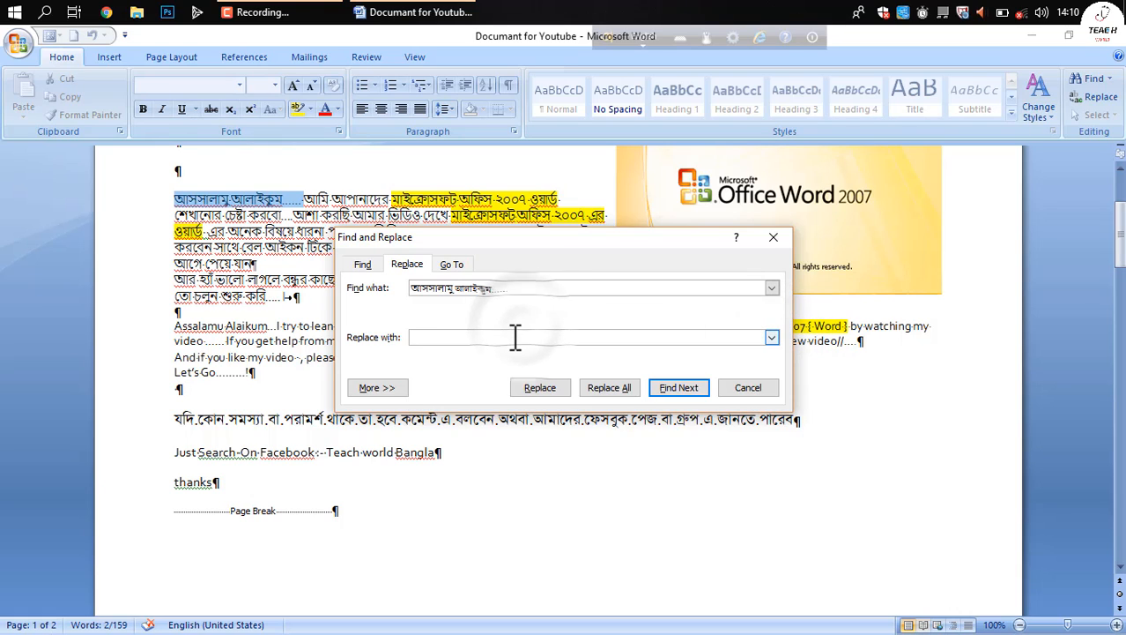
{"action": "type", "text": "Sa"}
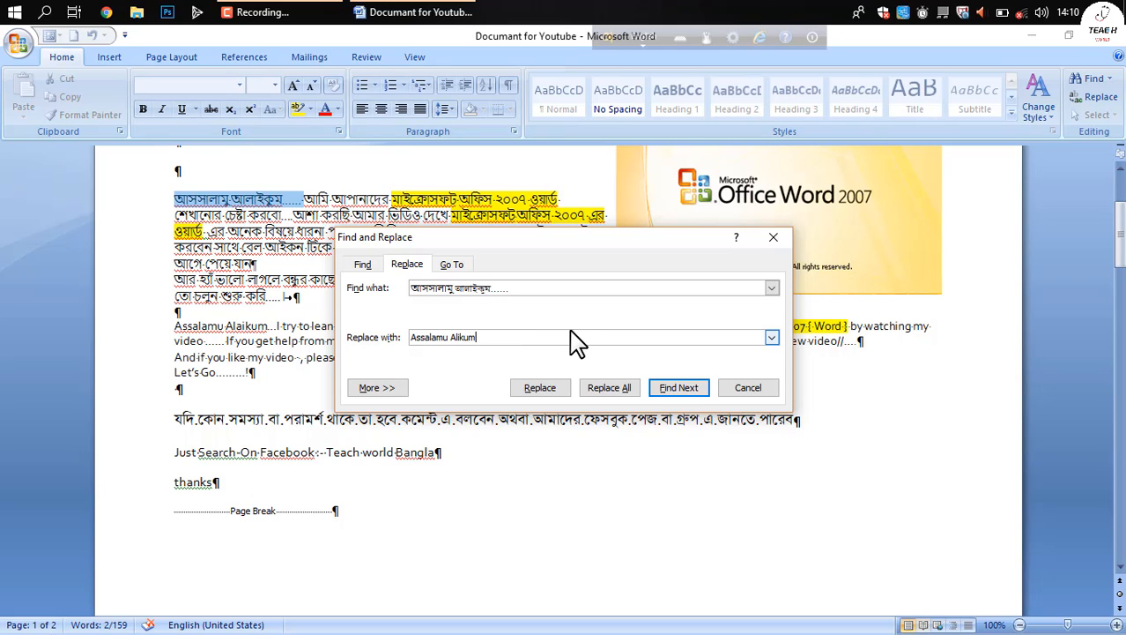
{"action": "left_click", "coordinate": [619, 389]}
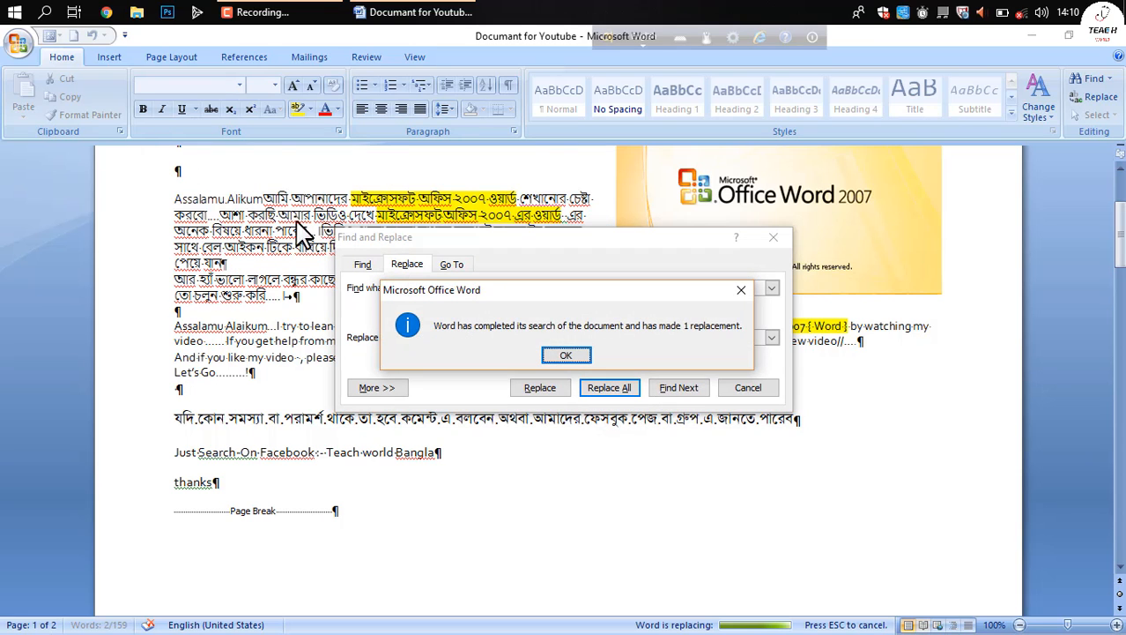
{"action": "left_click", "coordinate": [560, 352]}
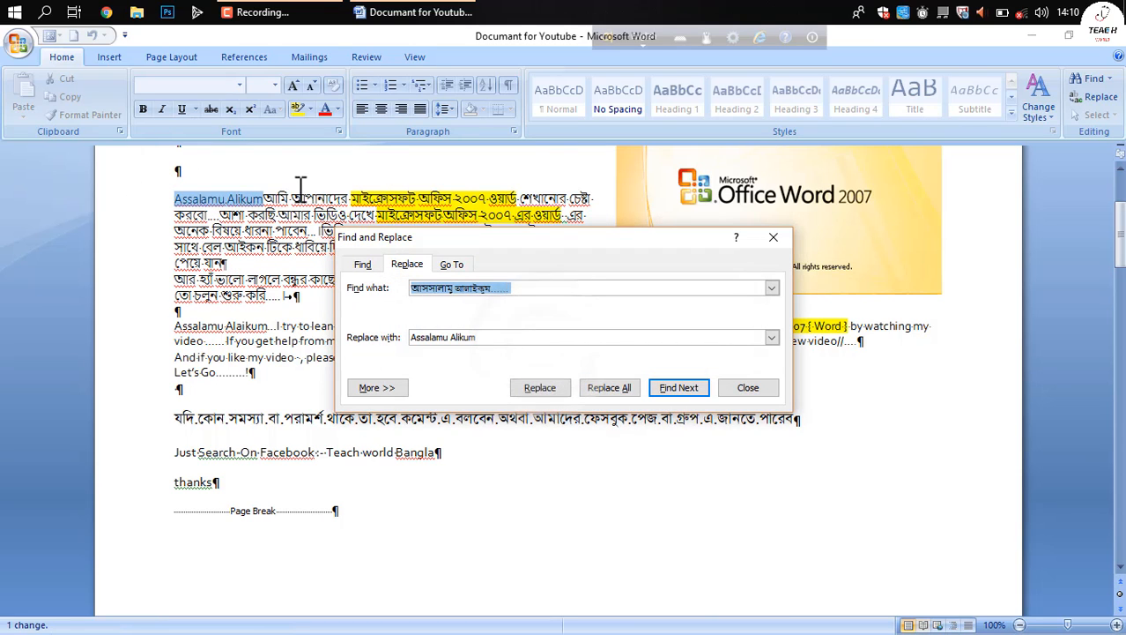
{"action": "left_click", "coordinate": [774, 238]}
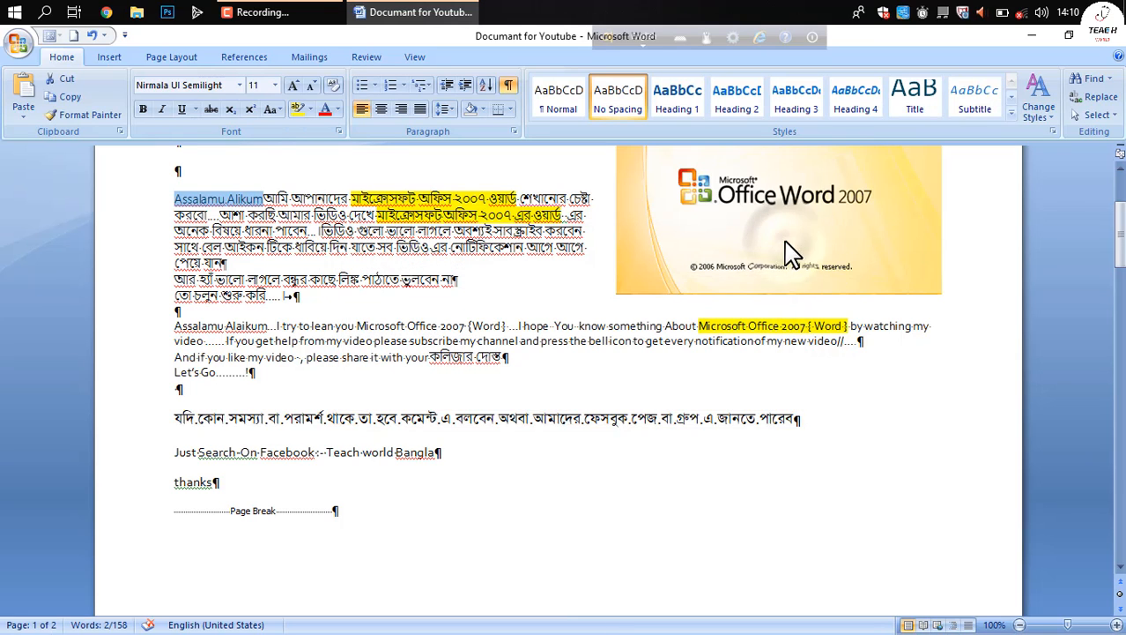
Select the entire document with Select All and look over the selected content.
{"action": "left_click", "coordinate": [1106, 119]}
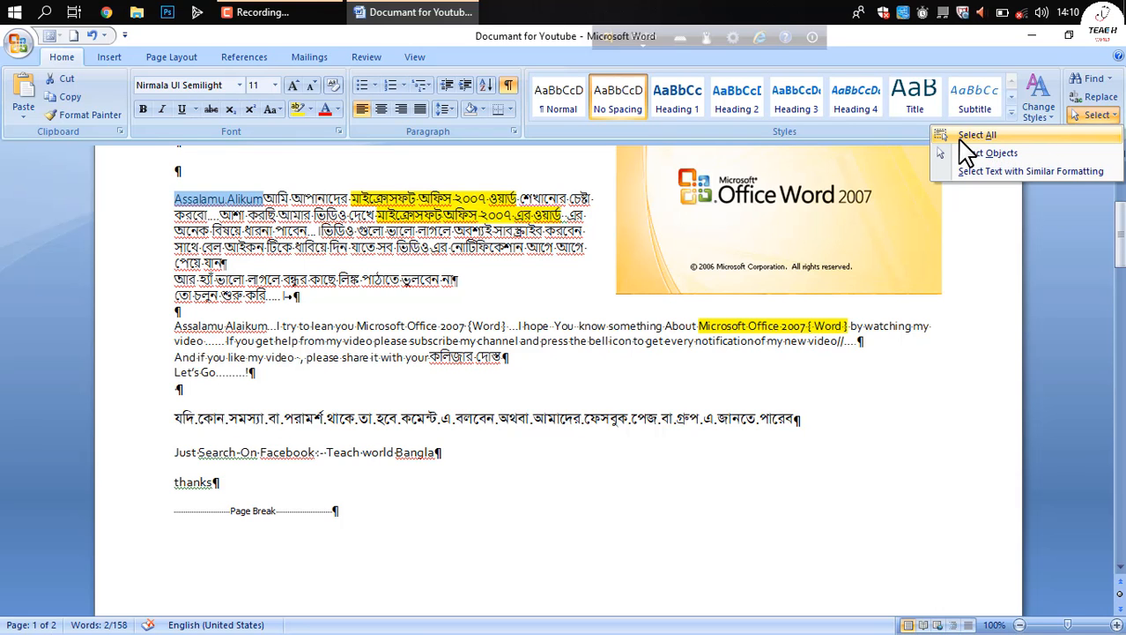
{"action": "left_click", "coordinate": [966, 137]}
{"action": "scroll", "coordinate": [316, 258], "scroll_direction": "up", "scroll_amount": 3}
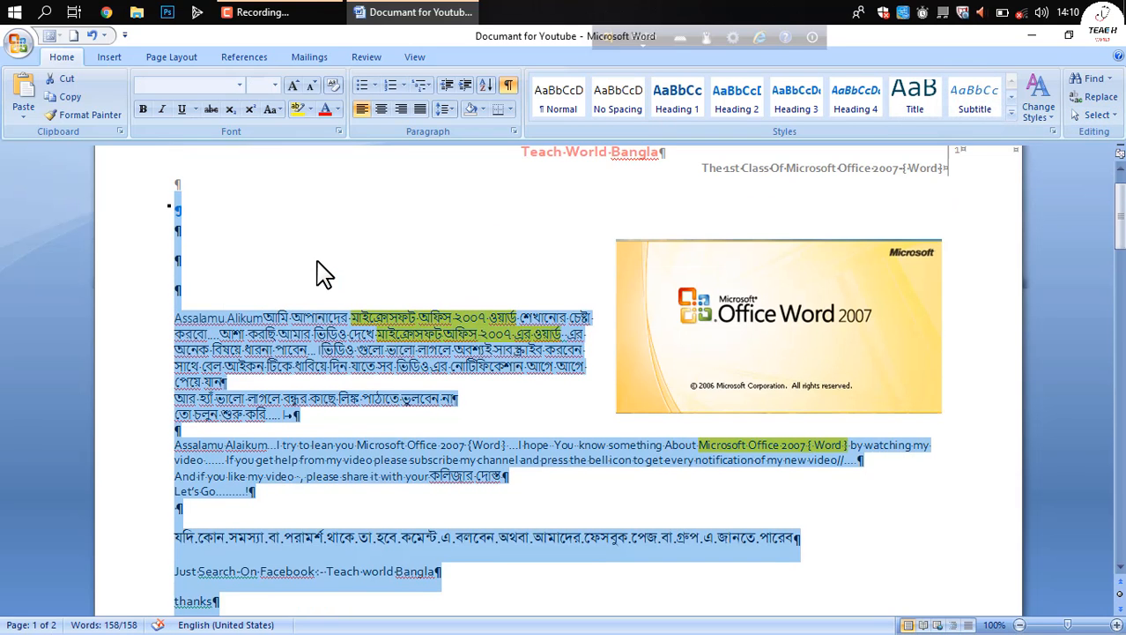
{"action": "scroll", "coordinate": [319, 271], "scroll_direction": "down", "scroll_amount": 10}
{"action": "scroll", "coordinate": [319, 272], "scroll_direction": "up", "scroll_amount": 10}
Use Select Objects to select the Office Word 2007 picture and turn object selection mode off again.
{"action": "left_click", "coordinate": [1096, 114]}
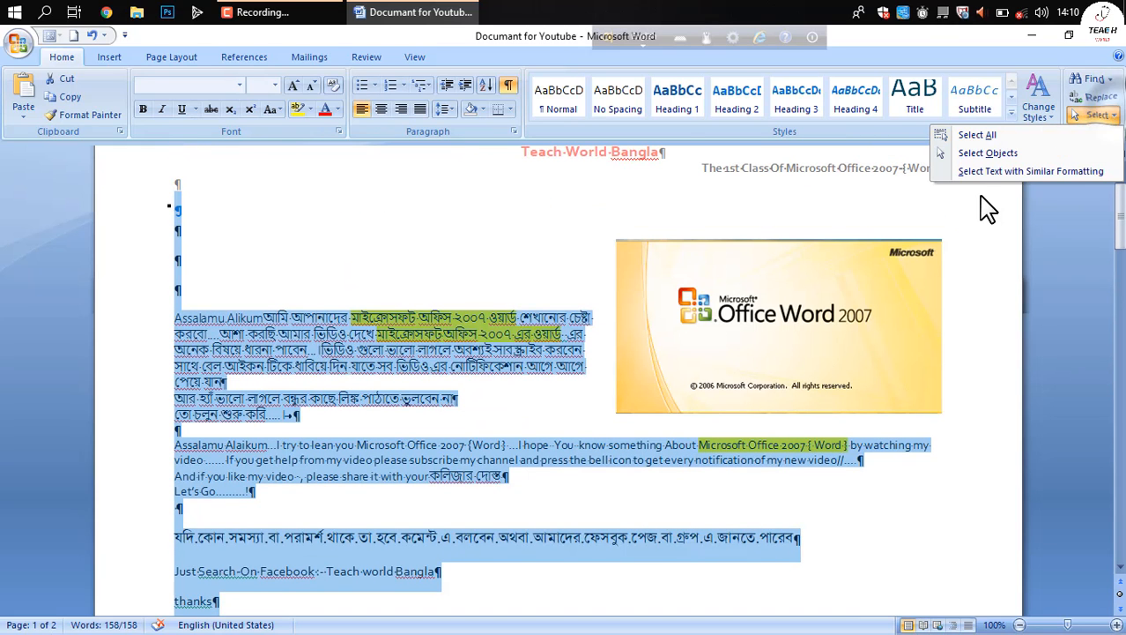
{"action": "left_click", "coordinate": [995, 154]}
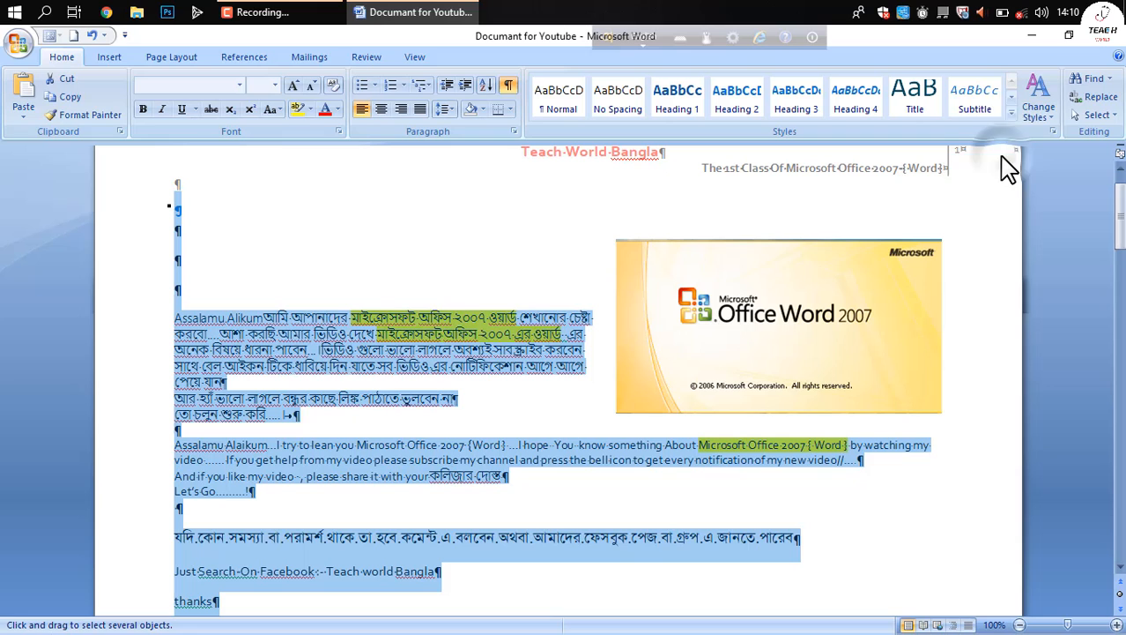
{"action": "left_click", "coordinate": [793, 280]}
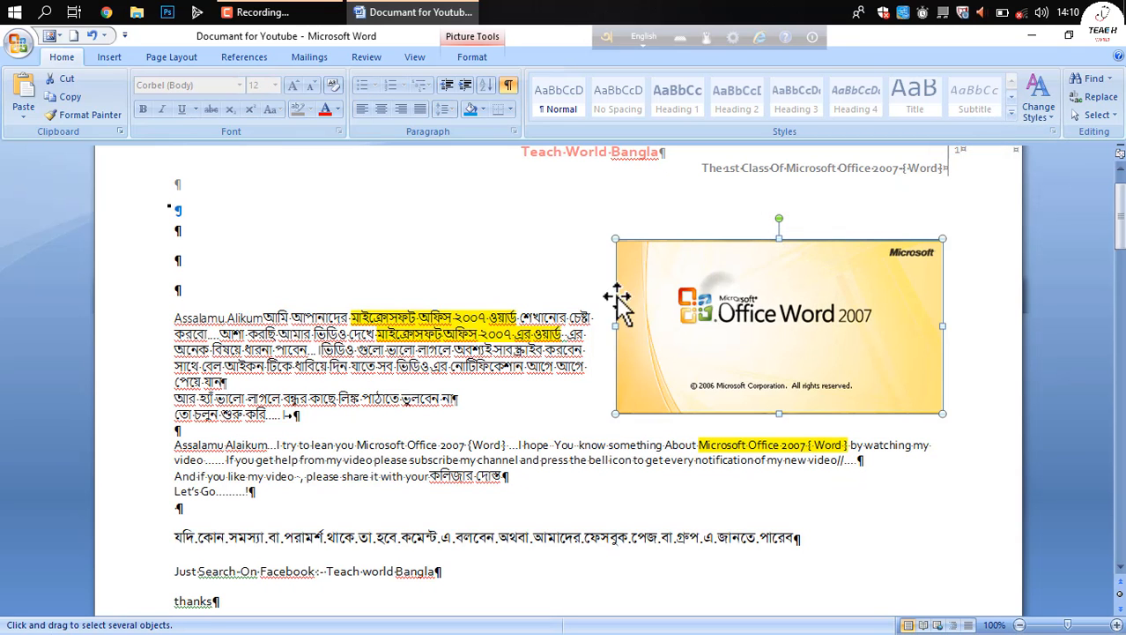
{"action": "left_click", "coordinate": [1092, 115]}
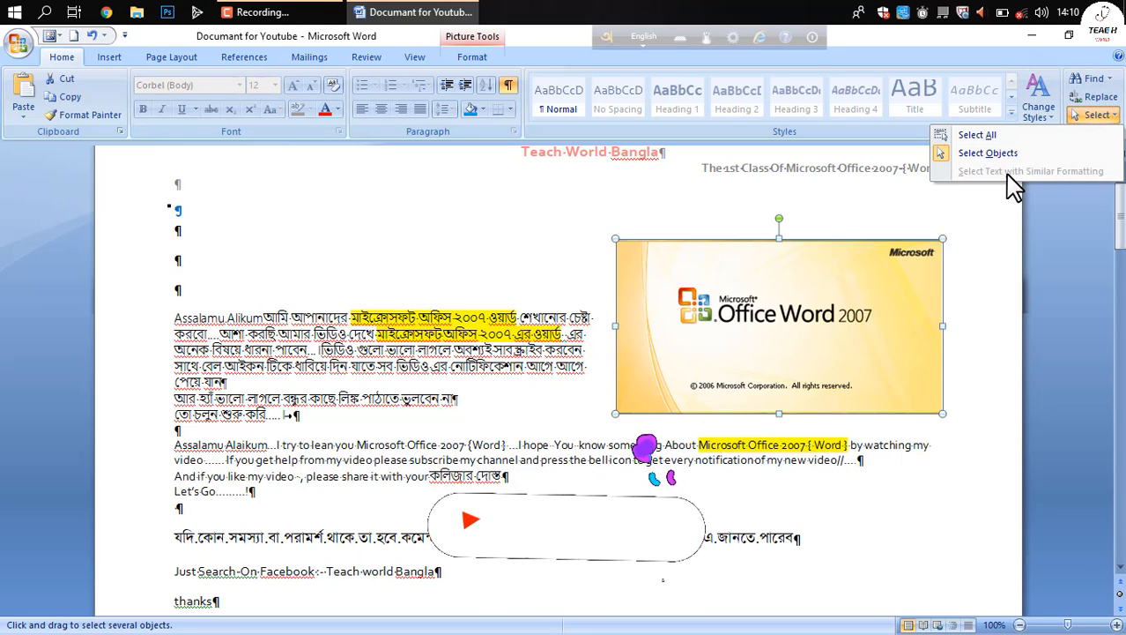
{"action": "left_click", "coordinate": [1015, 155]}
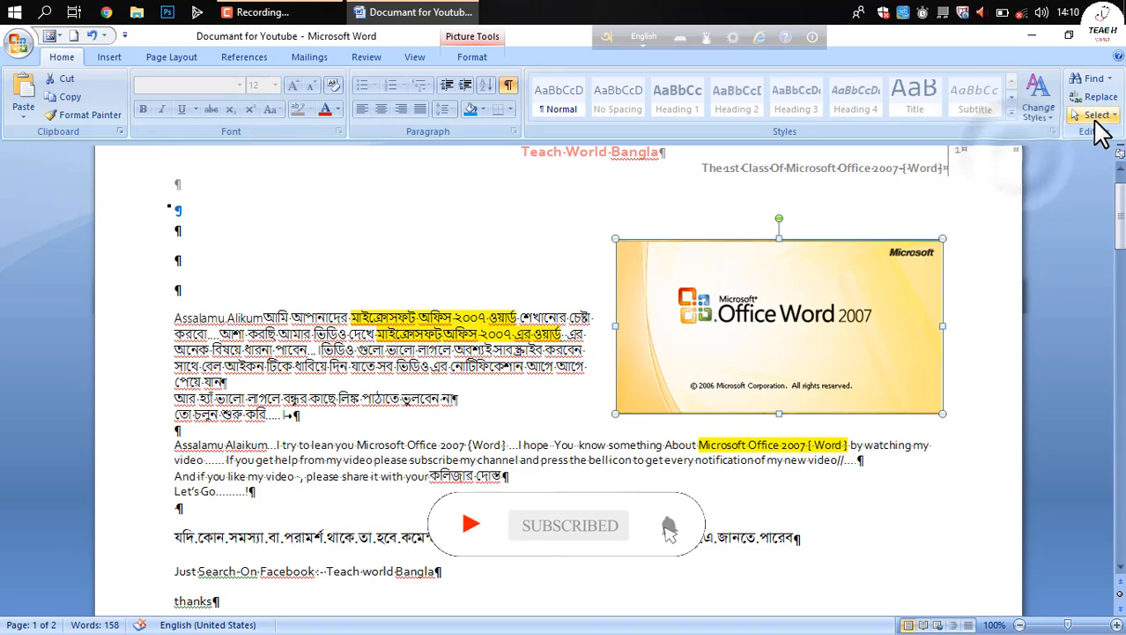
Select the first highlighted Bengali phrase and extend the selection to all text with similar formatting.
{"action": "left_click", "coordinate": [1097, 115]}
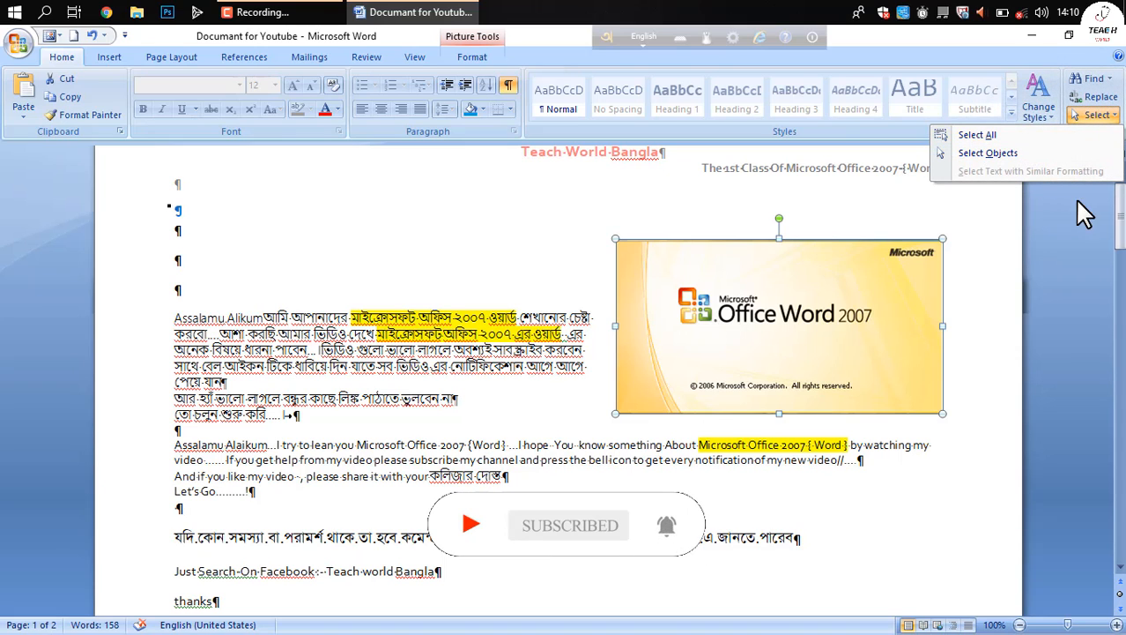
{"action": "left_click", "coordinate": [1075, 118]}
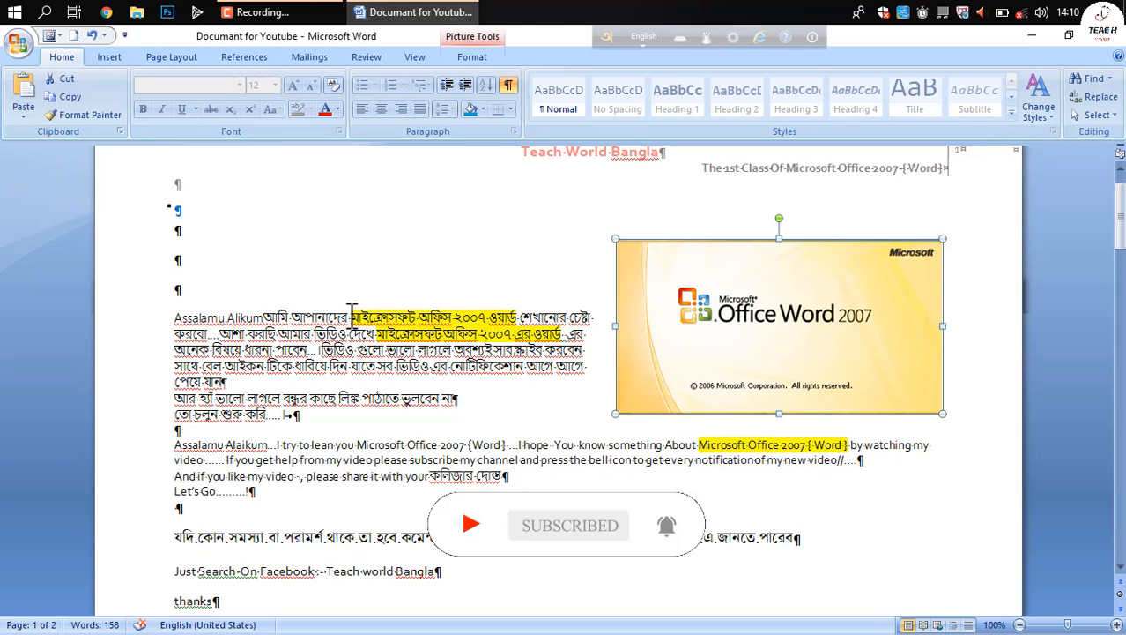
{"action": "left_click_drag", "start_coordinate": [351, 313], "coordinate": [520, 319]}
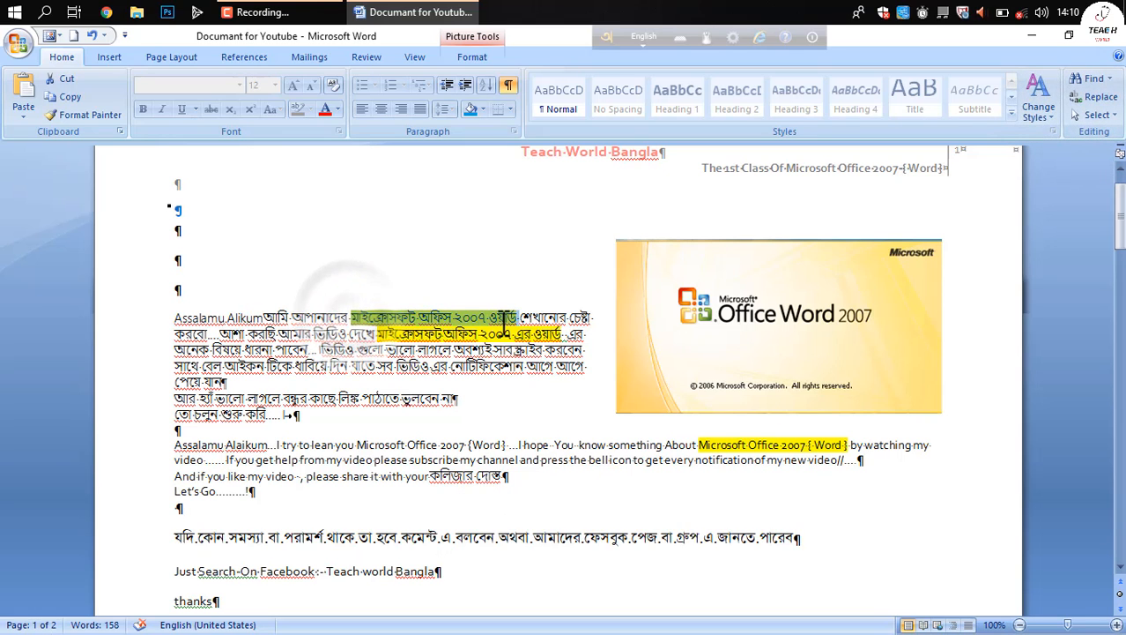
{"action": "left_click", "coordinate": [1078, 109]}
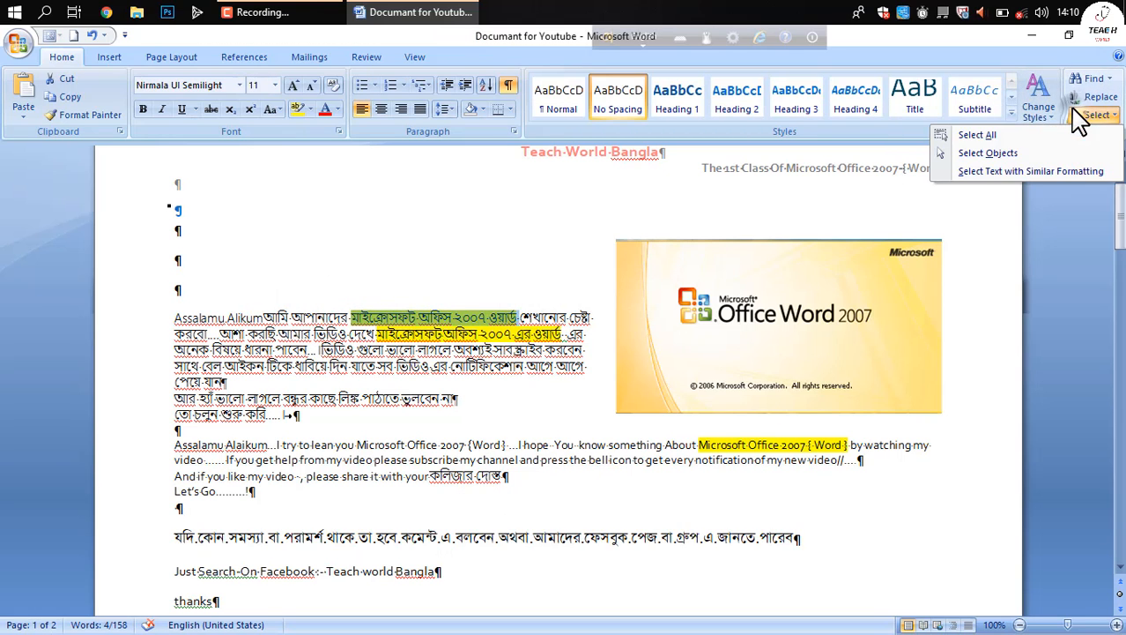
{"action": "left_click", "coordinate": [992, 185]}
{"action": "scroll", "coordinate": [476, 353], "scroll_direction": "down", "scroll_amount": 1}
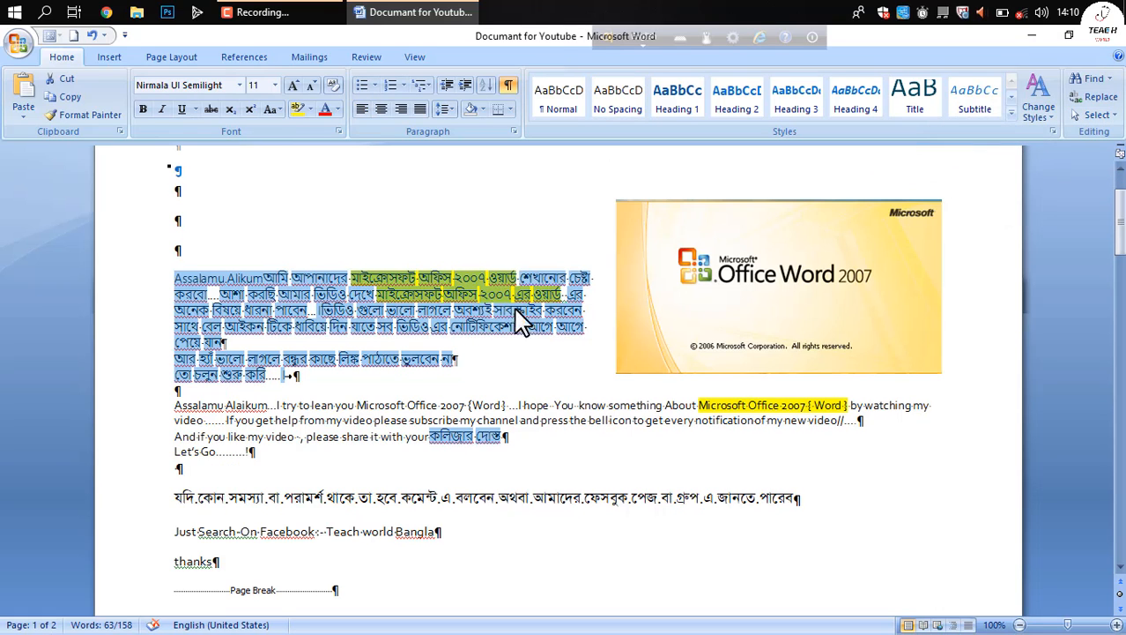
{"action": "scroll", "coordinate": [406, 363], "scroll_direction": "down", "scroll_amount": 2}
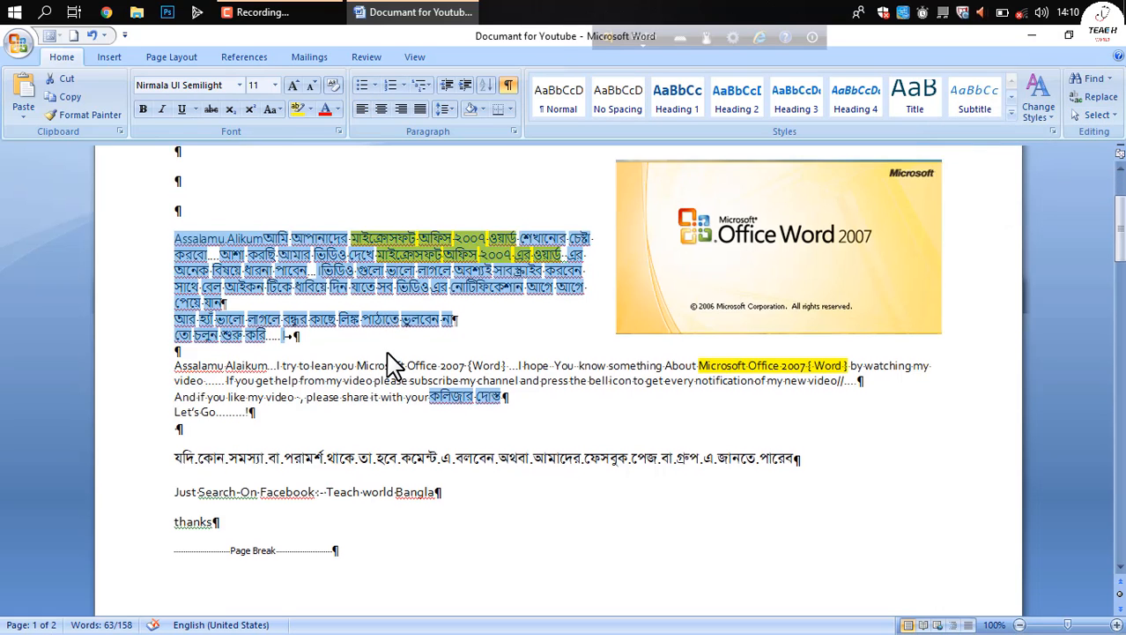
{"action": "scroll", "coordinate": [495, 378], "scroll_direction": "up", "scroll_amount": 4}
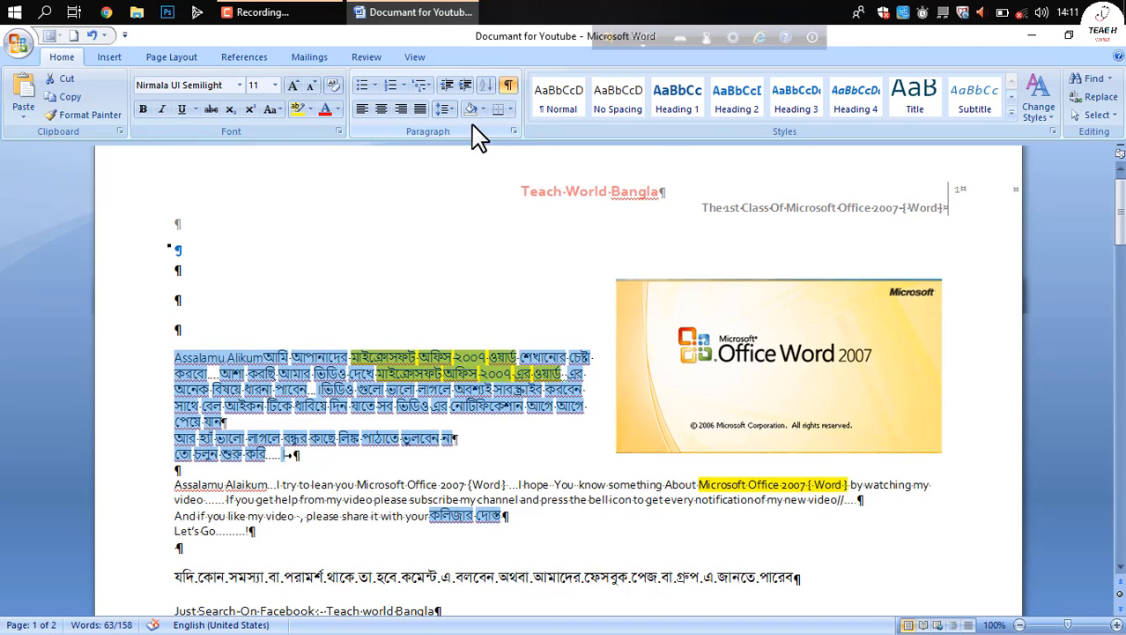
Minimize the document window and refresh the Windows desktop several times.
{"action": "left_click", "coordinate": [1032, 35]}
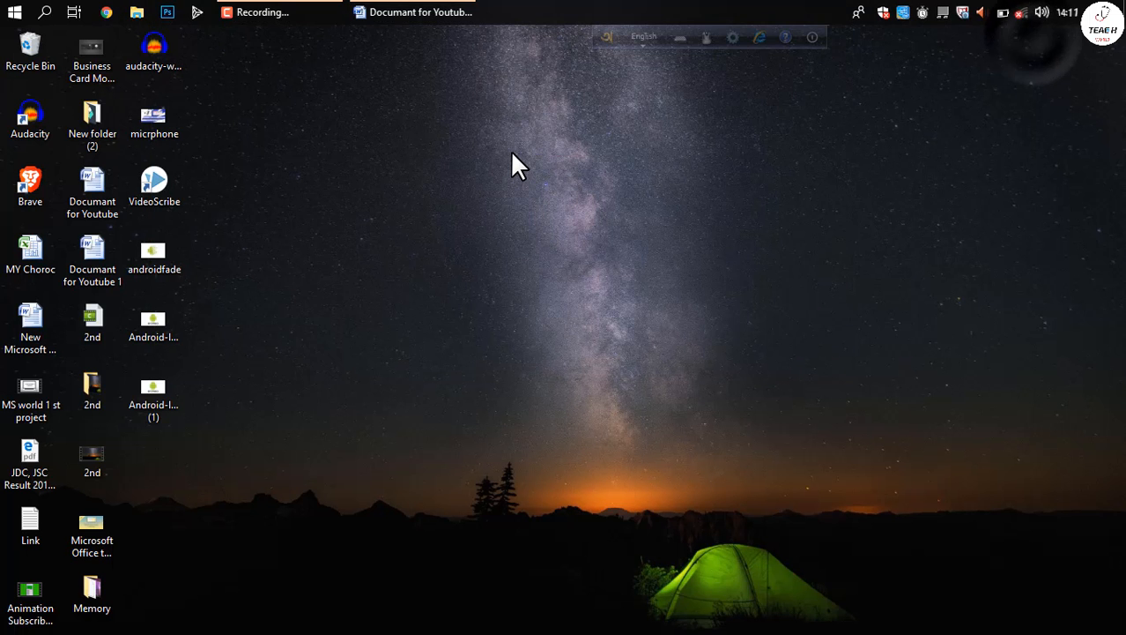
{"action": "right_click", "coordinate": [567, 212]}
{"action": "left_click", "coordinate": [555, 198]}
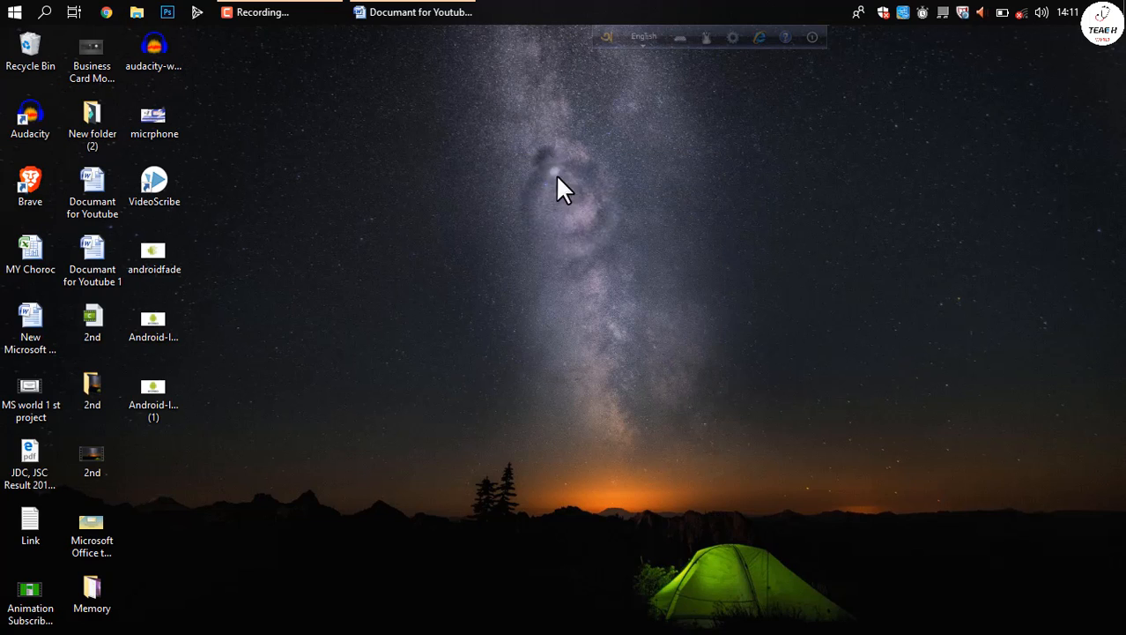
{"action": "right_click", "coordinate": [555, 174]}
{"action": "left_click", "coordinate": [578, 214]}
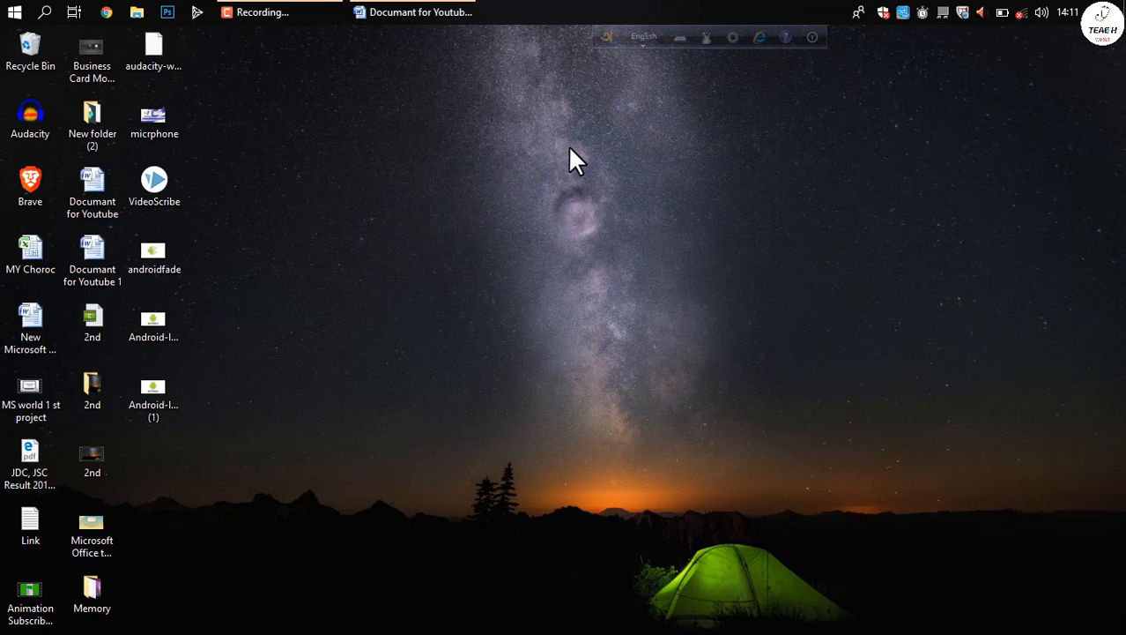
{"action": "right_click", "coordinate": [581, 192]}
{"action": "left_click", "coordinate": [603, 242]}
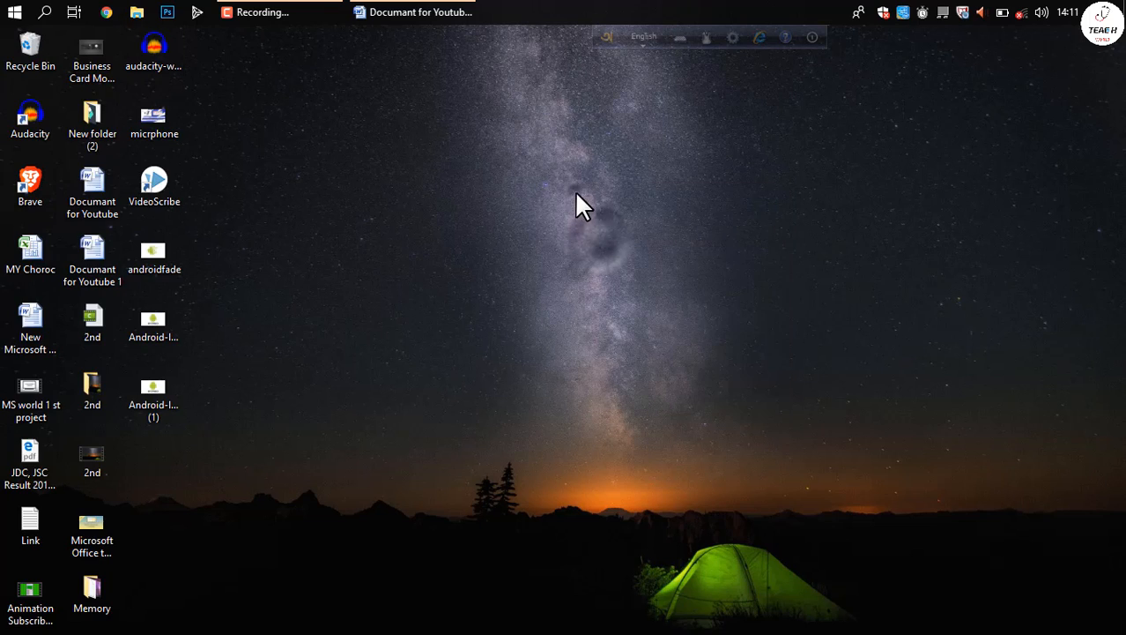
{"action": "right_click", "coordinate": [577, 193]}
{"action": "left_click", "coordinate": [603, 242]}
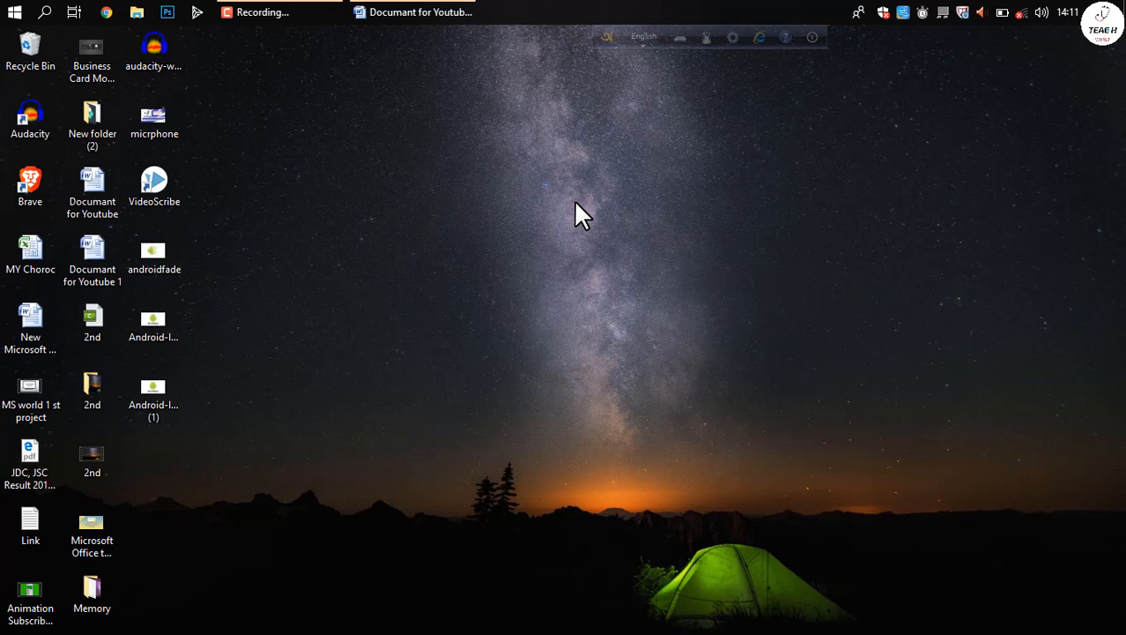